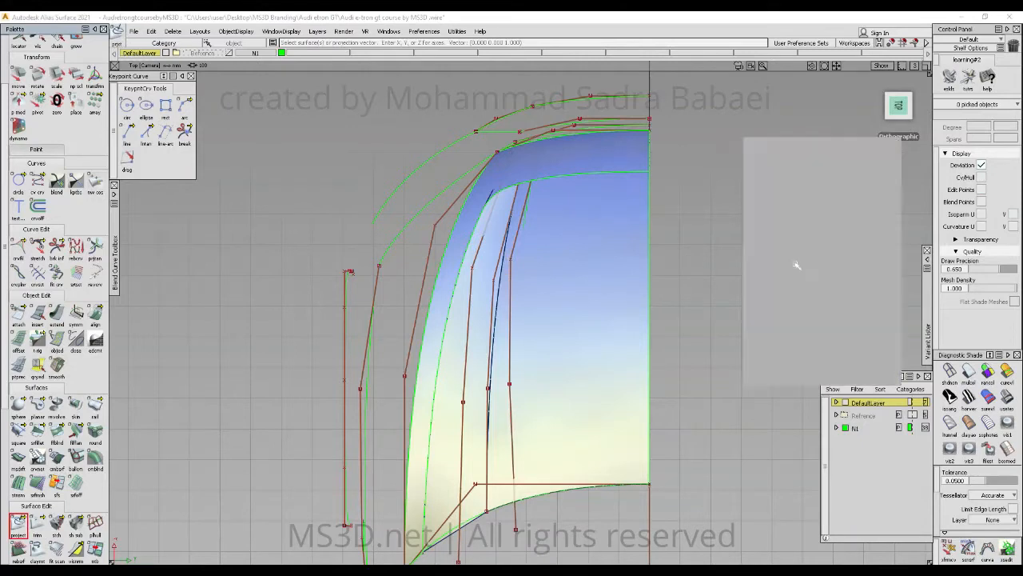
- Project the two crease curves along Z onto the picked hood surfaces as curves on surfaces
{"action": "left_click", "coordinate": [473, 372]}
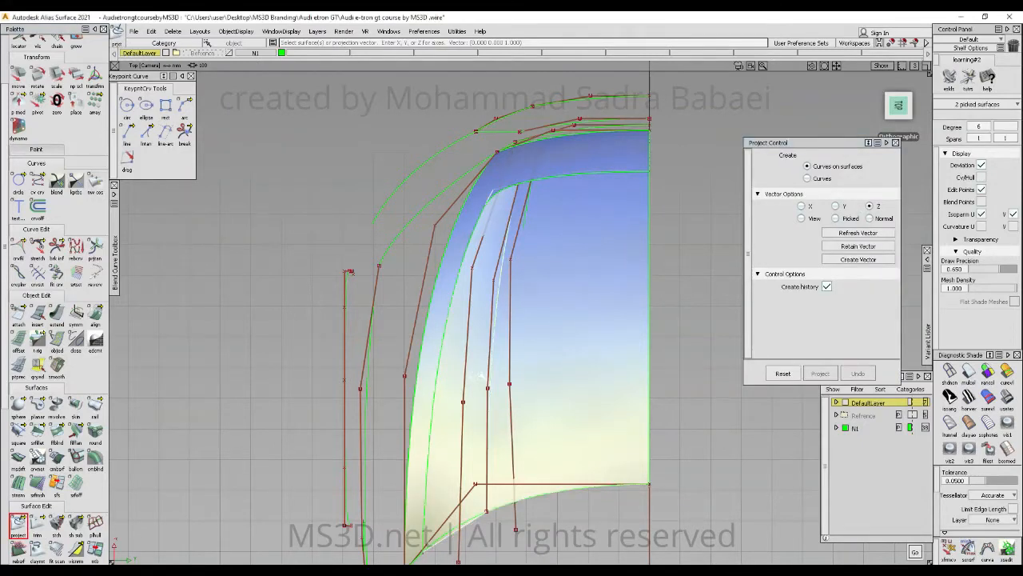
{"action": "key", "text": "space"}
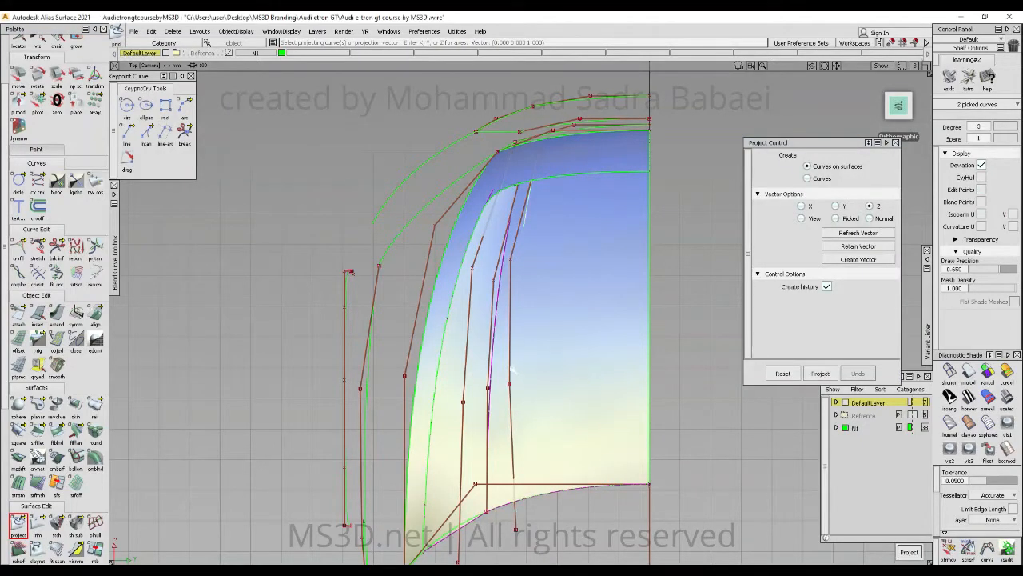
{"action": "key", "text": "space"}
- Trim away the strip of the hood surfaces between the two projected crease lines
{"action": "left_click_drag", "start_coordinate": [450, 400], "coordinate": [521, 335], "text": "alt+shift"}
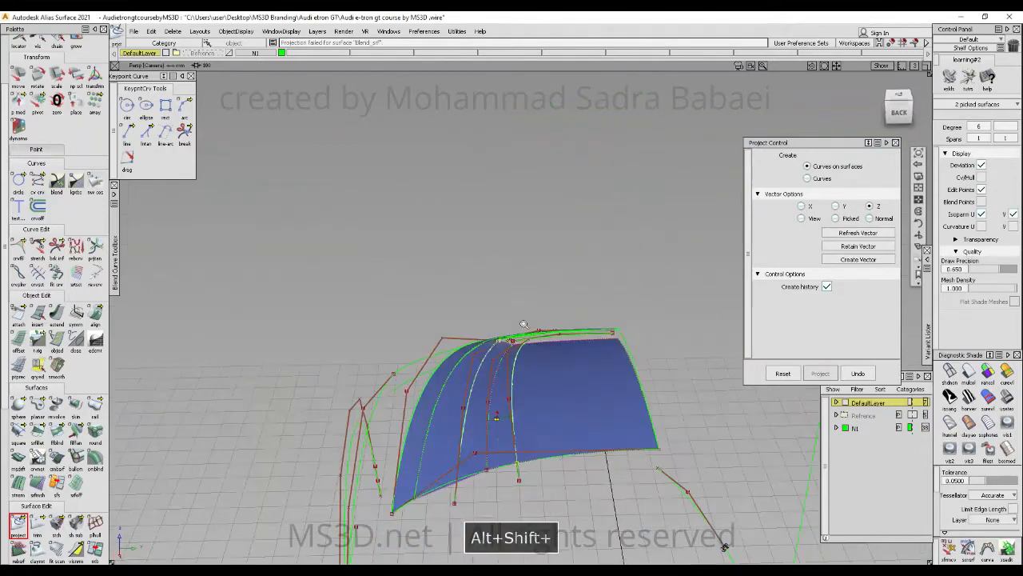
{"action": "right_click_drag", "start_coordinate": [520, 335], "coordinate": [588, 340], "text": "alt+shift"}
{"action": "left_click", "coordinate": [38, 525]}
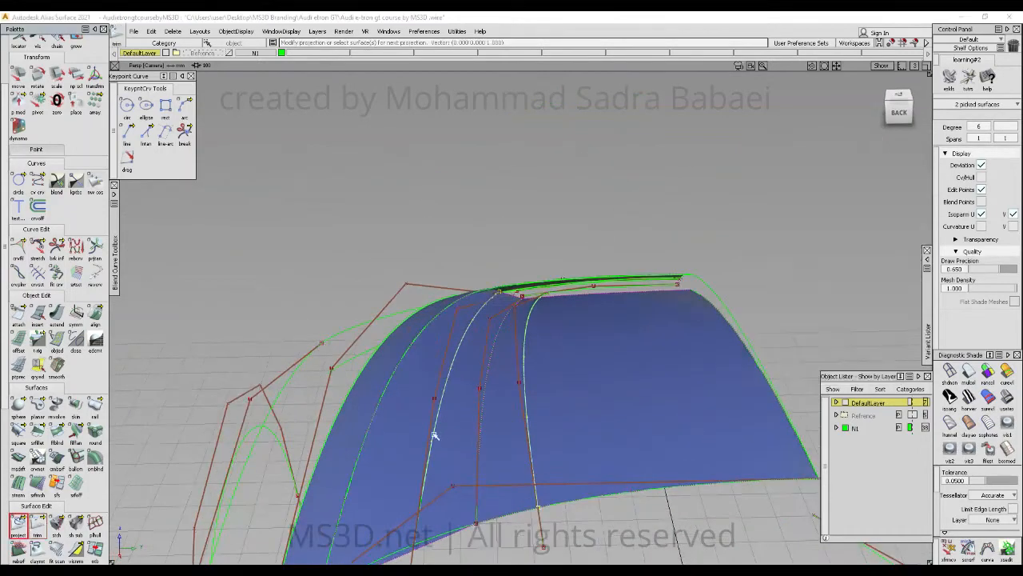
{"action": "left_click", "coordinate": [392, 433]}
{"action": "key", "text": "space"}
{"action": "left_click", "coordinate": [531, 409]}
{"action": "left_click", "coordinate": [555, 406]}
{"action": "key", "text": "space"}
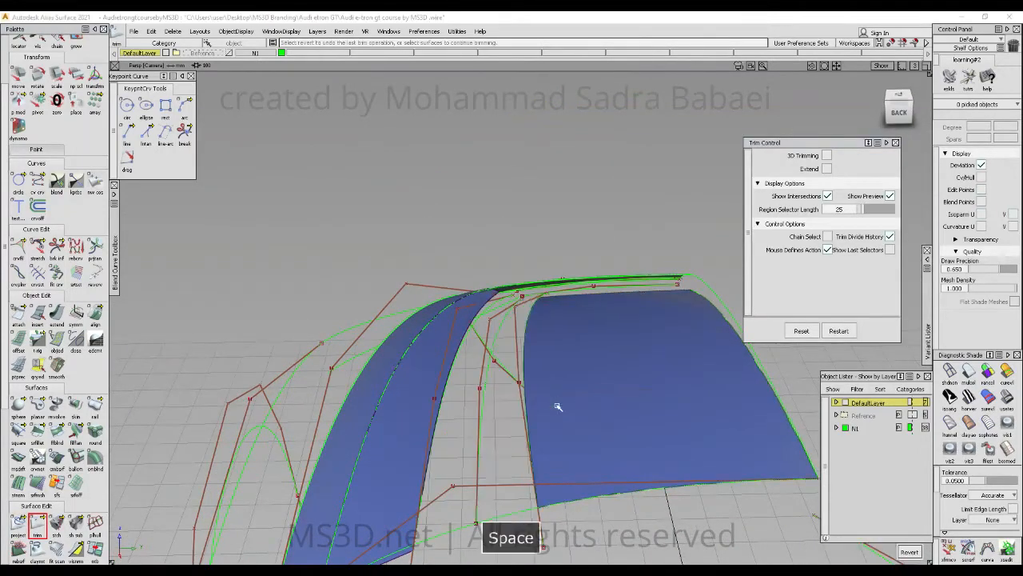
- Create a freeform blend across the trimmed hood gap, using the trim edges on both sides rather than the nearby curves
{"action": "left_click", "coordinate": [56, 433]}
{"action": "left_click", "coordinate": [532, 462]}
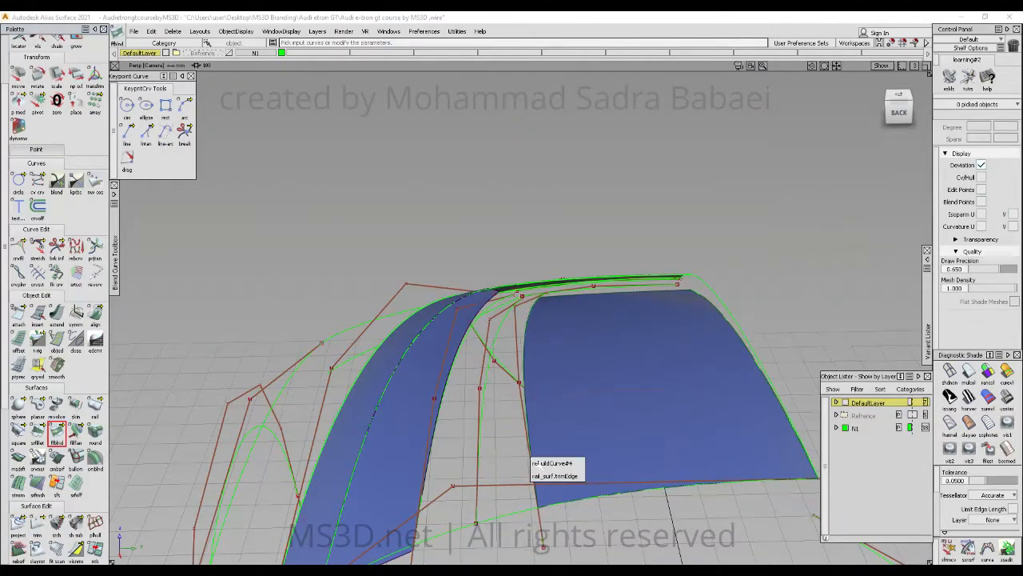
{"action": "left_click", "coordinate": [555, 476]}
{"action": "left_click", "coordinate": [432, 439]}
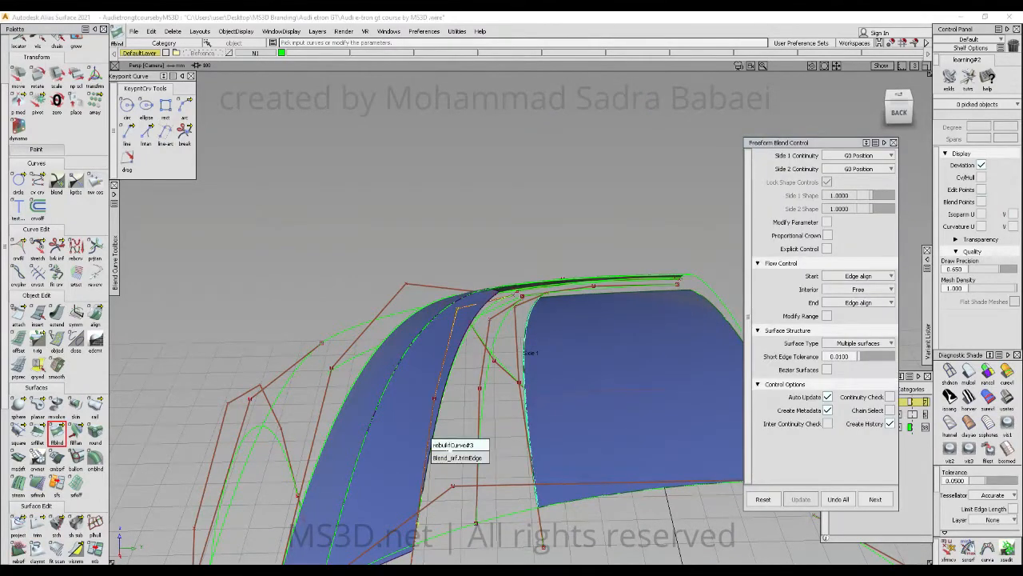
{"action": "left_click", "coordinate": [453, 457]}
- Set both sides of the hood blend to G2 Curvature continuity and enable Bezier surfaces
{"action": "mouse_move", "coordinate": [558, 365]}
{"action": "left_mouse_down", "text": "alt+shift"}
{"action": "mouse_move", "coordinate": [555, 374]}
{"action": "mouse_move", "coordinate": [569, 369]}
{"action": "left_mouse_up", "text": "alt+shift"}
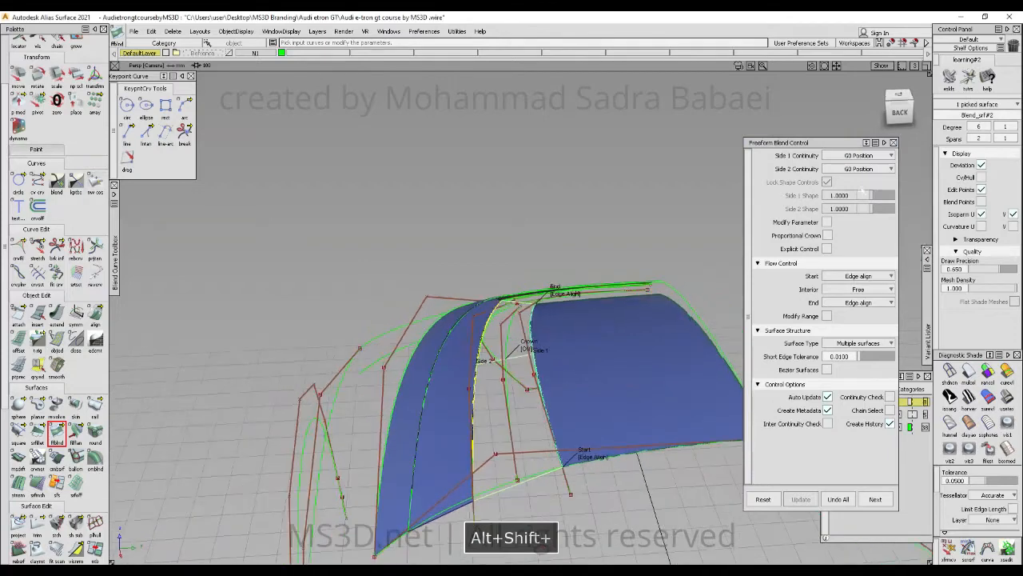
{"action": "left_click", "coordinate": [859, 169]}
{"action": "left_click", "coordinate": [868, 206]}
{"action": "left_click", "coordinate": [869, 157]}
{"action": "left_click", "coordinate": [863, 193]}
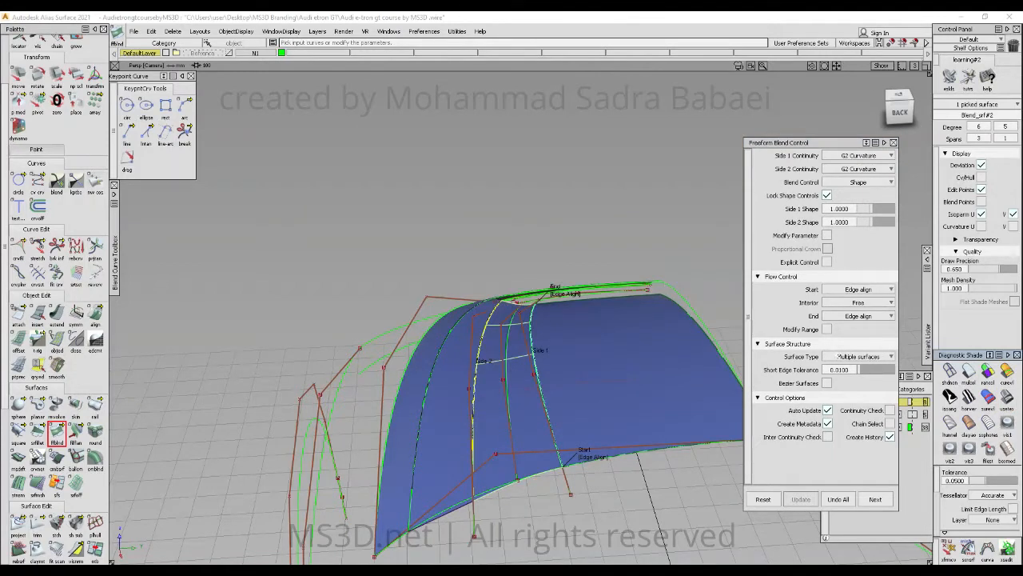
{"action": "left_click", "coordinate": [827, 383]}
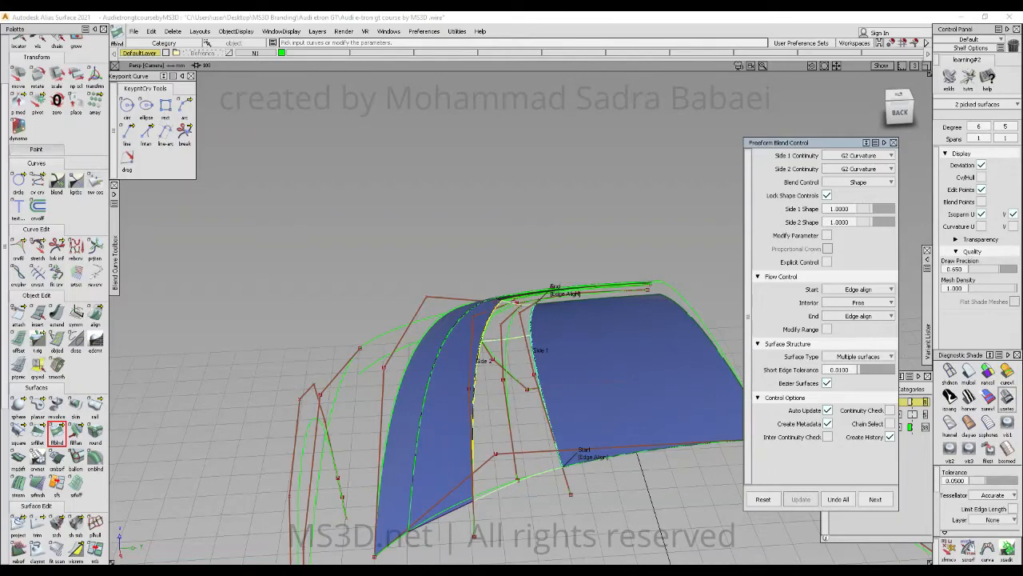
- Examine the shaded hood and its crease blend from several angles with the curves hidden
{"action": "left_click_drag", "start_coordinate": [534, 276], "coordinate": [603, 327], "text": "alt+shift"}
{"action": "right_click_drag", "start_coordinate": [603, 327], "coordinate": [642, 331], "text": "ctrl+shift"}
{"action": "left_click_drag", "start_coordinate": [642, 331], "coordinate": [488, 256], "text": "alt+shift"}
{"action": "middle_click_drag", "start_coordinate": [641, 289], "coordinate": [606, 308], "text": "alt+shift"}
{"action": "mouse_move", "coordinate": [606, 307]}
{"action": "left_mouse_down", "text": "alt+shift"}
{"action": "mouse_move", "coordinate": [656, 392]}
{"action": "mouse_move", "coordinate": [519, 370]}
{"action": "left_mouse_up", "text": "alt+shift"}
{"action": "right_click_drag", "start_coordinate": [519, 370], "coordinate": [572, 377], "text": "alt+shift"}
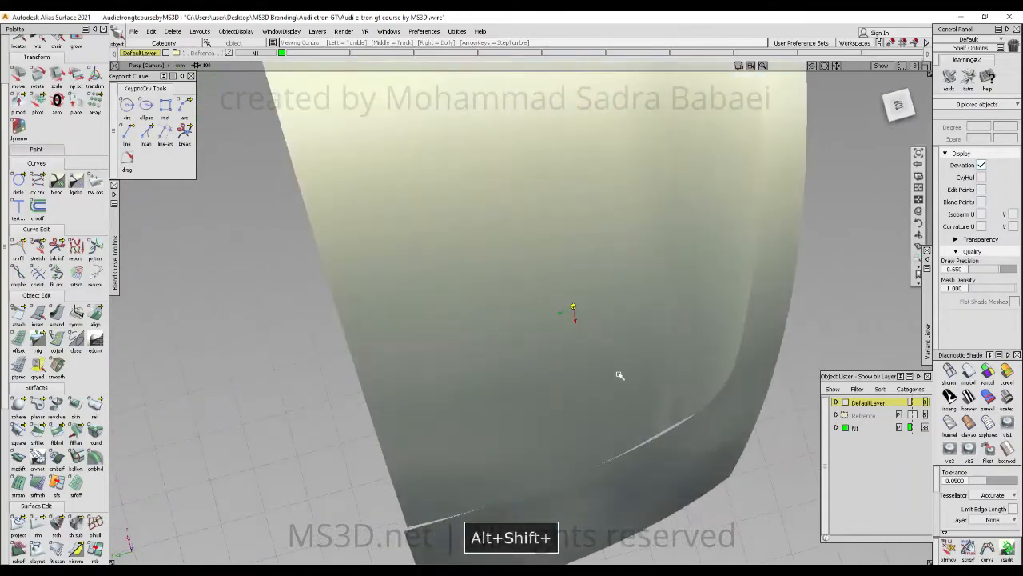
{"action": "mouse_move", "coordinate": [676, 267]}
{"action": "left_mouse_down", "text": "alt+shift"}
{"action": "mouse_move", "coordinate": [530, 338]}
{"action": "mouse_move", "coordinate": [482, 297]}
{"action": "mouse_move", "coordinate": [528, 290]}
{"action": "mouse_move", "coordinate": [535, 354]}
{"action": "mouse_move", "coordinate": [579, 308]}
{"action": "left_mouse_up", "text": "alt+shift"}
{"action": "right_click_drag", "start_coordinate": [579, 307], "coordinate": [552, 296], "text": "alt+shift"}
{"action": "left_click_drag", "start_coordinate": [552, 295], "coordinate": [576, 308], "text": "alt+shift"}
- Assign all the hood geometry to layer N1, make that layer active and turn on its symmetry
{"action": "left_click_drag", "start_coordinate": [681, 329], "coordinate": [681, 347], "text": "ctrl+shift"}
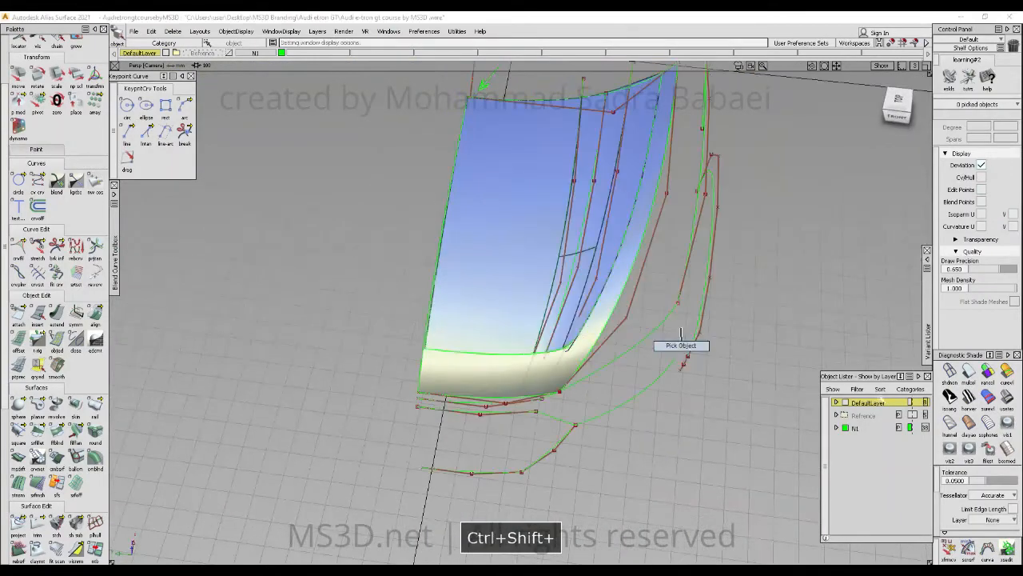
{"action": "right_click_drag", "start_coordinate": [366, 191], "coordinate": [421, 139], "text": "alt+shift"}
{"action": "left_click_drag", "start_coordinate": [420, 139], "coordinate": [480, 112], "text": "alt+shift"}
{"action": "left_click_drag", "start_coordinate": [653, 201], "coordinate": [653, 221], "text": "ctrl+shift"}
{"action": "left_click_drag", "start_coordinate": [801, 148], "coordinate": [261, 450]}
{"action": "left_click_drag", "start_coordinate": [258, 55], "coordinate": [259, 66]}
{"action": "left_click", "coordinate": [257, 54]}
{"action": "left_click_drag", "start_coordinate": [546, 272], "coordinate": [537, 318], "text": "ctrl+shift"}
{"action": "left_click", "coordinate": [912, 428]}
- Examine the shading of the mirrored hood along the crease blends and the centre line
{"action": "right_click_drag", "start_coordinate": [484, 239], "coordinate": [514, 240], "text": "ctrl+shift"}
{"action": "middle_click_drag", "start_coordinate": [587, 282], "coordinate": [598, 307], "text": "alt+shift"}
{"action": "right_click_drag", "start_coordinate": [598, 307], "coordinate": [537, 318], "text": "alt+shift"}
{"action": "left_click_drag", "start_coordinate": [537, 319], "coordinate": [538, 386], "text": "alt+shift"}
{"action": "right_click_drag", "start_coordinate": [539, 386], "coordinate": [559, 394], "text": "alt+shift"}
{"action": "left_click_drag", "start_coordinate": [559, 394], "coordinate": [552, 428], "text": "alt+shift"}
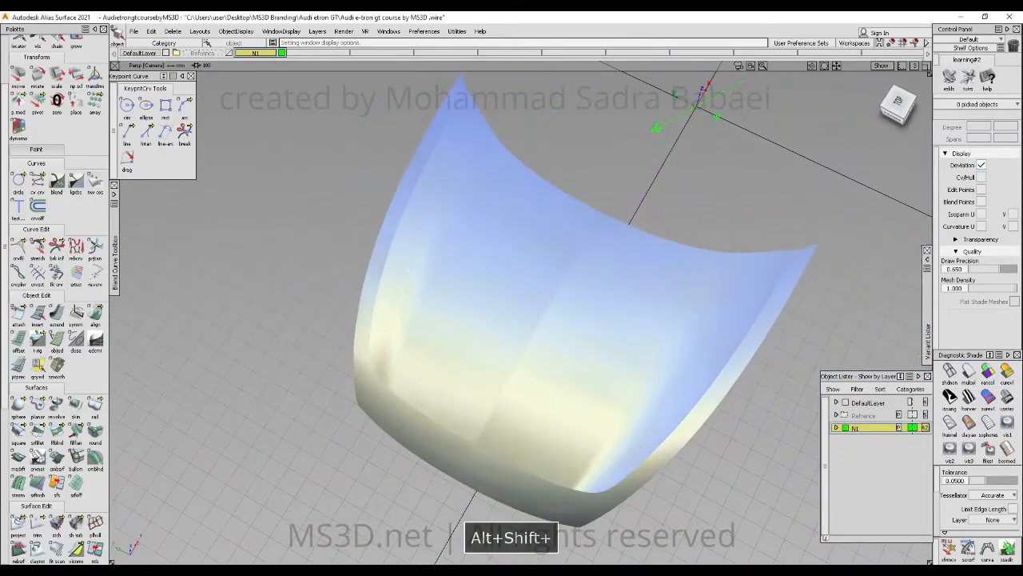
{"action": "left_click_drag", "start_coordinate": [447, 389], "coordinate": [555, 436], "text": "alt+shift"}
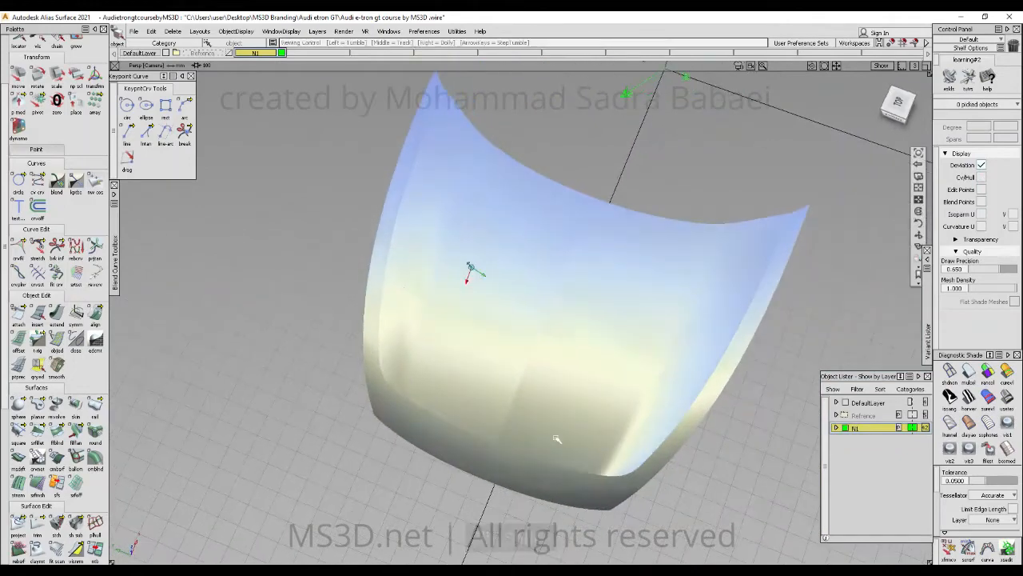
{"action": "middle_click_drag", "start_coordinate": [617, 453], "coordinate": [546, 409], "text": "alt+shift"}
{"action": "right_click_drag", "start_coordinate": [545, 409], "coordinate": [490, 409], "text": "alt+shift"}
{"action": "left_click_drag", "start_coordinate": [489, 409], "coordinate": [566, 375], "text": "alt+shift"}
{"action": "right_click_drag", "start_coordinate": [566, 375], "coordinate": [599, 372], "text": "alt+shift"}
{"action": "left_click_drag", "start_coordinate": [599, 373], "coordinate": [568, 394], "text": "alt+shift"}
- Pick the inner crease curve of the hood and move it to adjust the crease surfaces through history
{"action": "right_click_drag", "start_coordinate": [561, 416], "coordinate": [596, 418], "text": "ctrl+shift"}
{"action": "left_click_drag", "start_coordinate": [596, 418], "coordinate": [594, 331], "text": "alt+shift"}
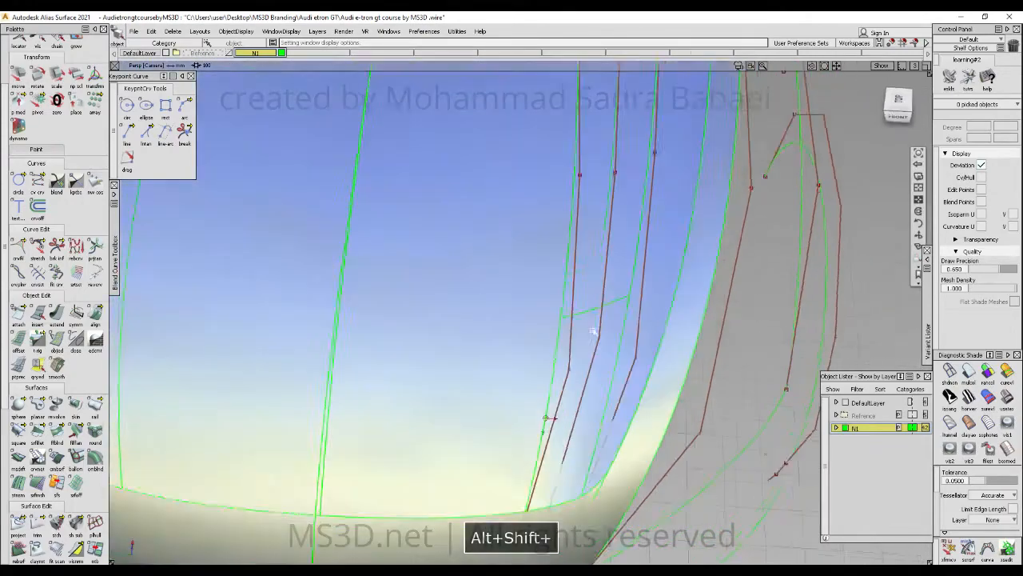
{"action": "right_click_drag", "start_coordinate": [594, 331], "coordinate": [581, 293], "text": "alt+shift"}
{"action": "left_click_drag", "start_coordinate": [582, 292], "coordinate": [574, 240], "text": "alt+shift"}
{"action": "mouse_move", "coordinate": [573, 178]}
{"action": "left_mouse_down", "text": "ctrl+shift"}
{"action": "mouse_move", "coordinate": [577, 192]}
{"action": "mouse_move", "coordinate": [572, 164]}
{"action": "left_mouse_up", "text": "ctrl+shift"}
{"action": "left_click", "coordinate": [573, 164]}
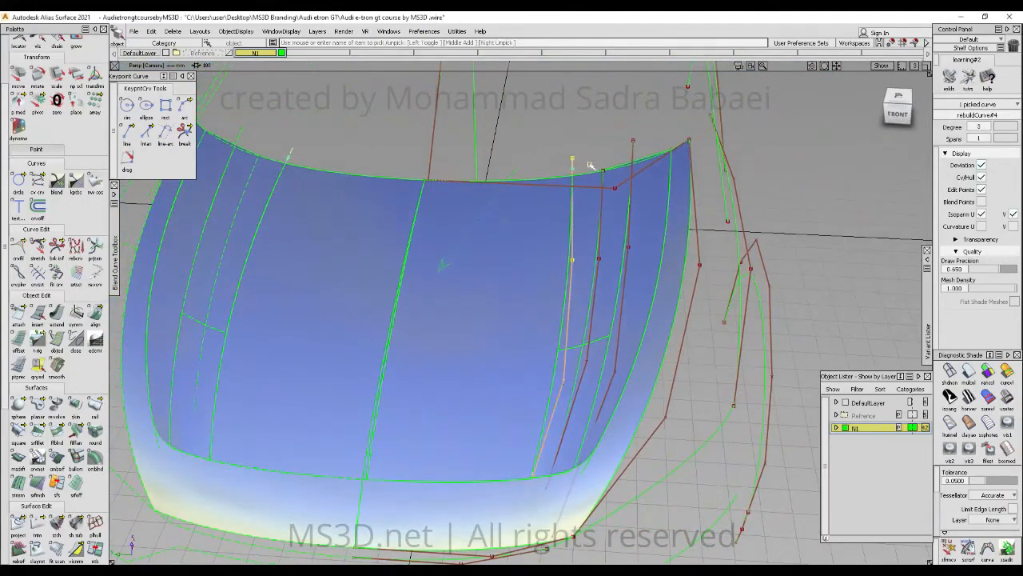
{"action": "middle_click_drag", "start_coordinate": [583, 142], "coordinate": [582, 166], "text": "ctrl+shift"}
{"action": "left_click_drag", "start_coordinate": [582, 196], "coordinate": [233, 361], "text": "alt+shift"}
{"action": "middle_click_drag", "start_coordinate": [527, 240], "coordinate": [466, 66], "text": "alt+shift"}
{"action": "right_click_drag", "start_coordinate": [493, 263], "coordinate": [431, 384], "text": "alt+shift"}
{"action": "middle_click_drag", "start_coordinate": [432, 383], "coordinate": [431, 296], "text": "alt+shift"}
{"action": "middle_click_drag", "start_coordinate": [518, 433], "coordinate": [518, 442], "text": "ctrl+shift"}
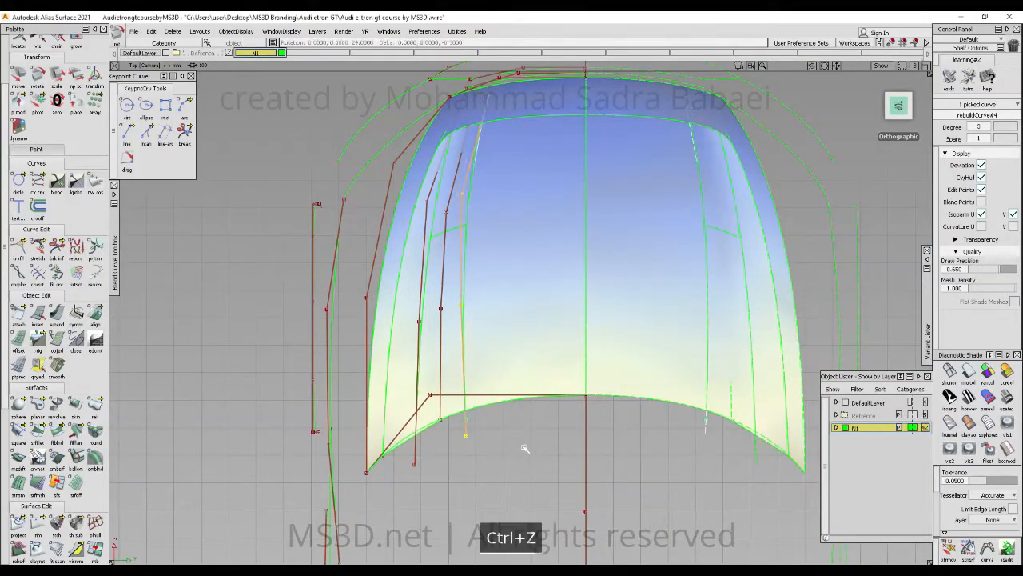
- Undo and redo the crease curve's move to compare the two hood shapes
{"action": "middle_click_drag", "start_coordinate": [475, 171], "coordinate": [565, 292], "text": "alt+shift"}
{"action": "left_click_drag", "start_coordinate": [564, 293], "coordinate": [659, 364], "text": "alt+shift"}
{"action": "key", "text": "ctrl+z"}
{"action": "key", "text": "ctrl+shift+z"}
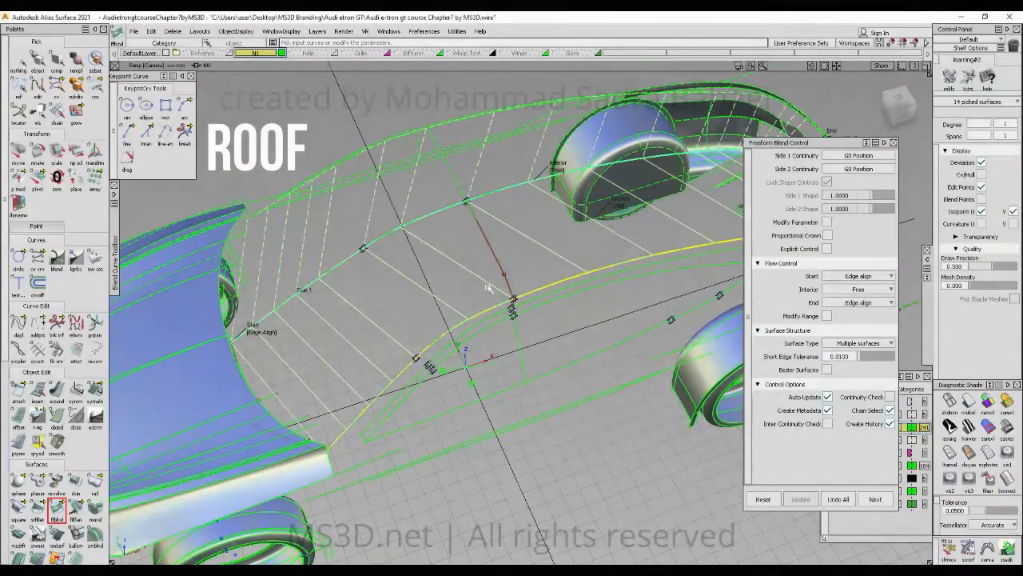
- Try the full-length roof blend with End flow at Default and Side 2 End at 0.8040, and undo the whole blend
{"action": "left_click_drag", "start_coordinate": [480, 272], "coordinate": [521, 293], "text": "alt+shift"}
{"action": "right_click_drag", "start_coordinate": [522, 292], "coordinate": [555, 304], "text": "alt+shift"}
{"action": "mouse_move", "coordinate": [555, 304]}
{"action": "left_mouse_down", "text": "alt+shift"}
{"action": "mouse_move", "coordinate": [590, 239]}
{"action": "mouse_move", "coordinate": [594, 255]}
{"action": "left_mouse_up", "text": "alt+shift"}
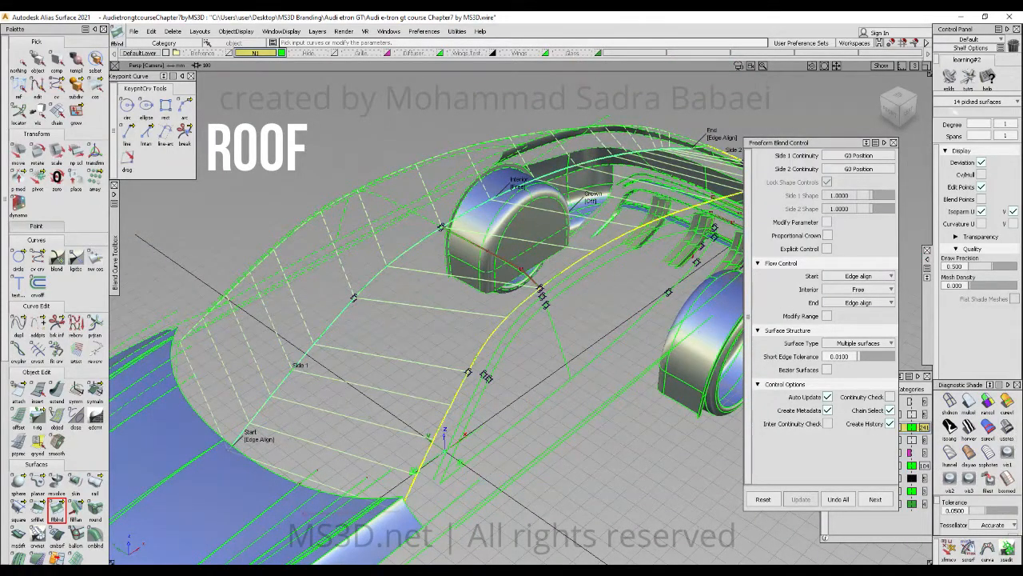
{"action": "left_click_drag", "start_coordinate": [581, 300], "coordinate": [552, 264], "text": "alt+shift"}
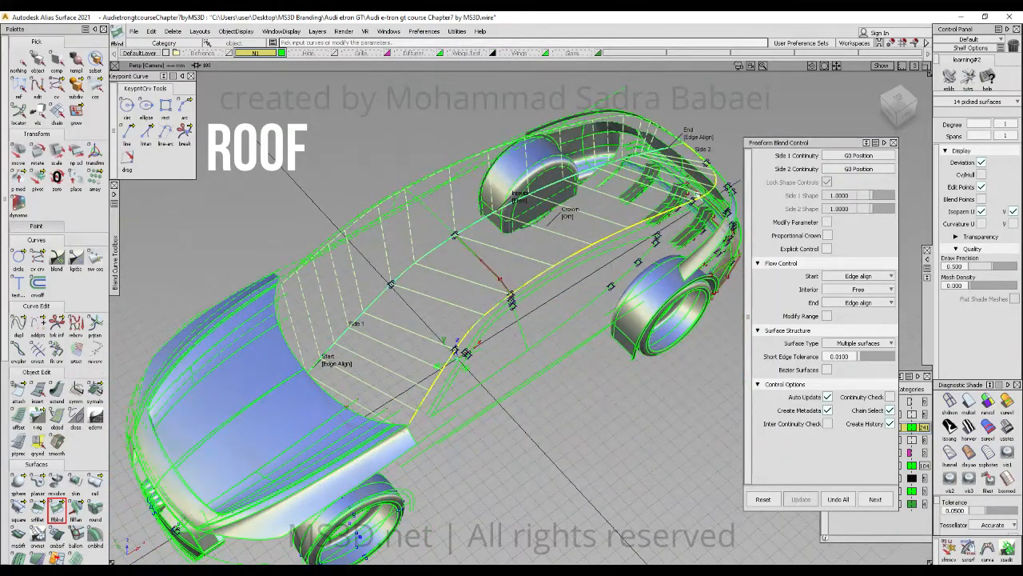
{"action": "middle_click_drag", "start_coordinate": [689, 197], "coordinate": [676, 216], "text": "alt+shift"}
{"action": "left_click", "coordinate": [683, 152]}
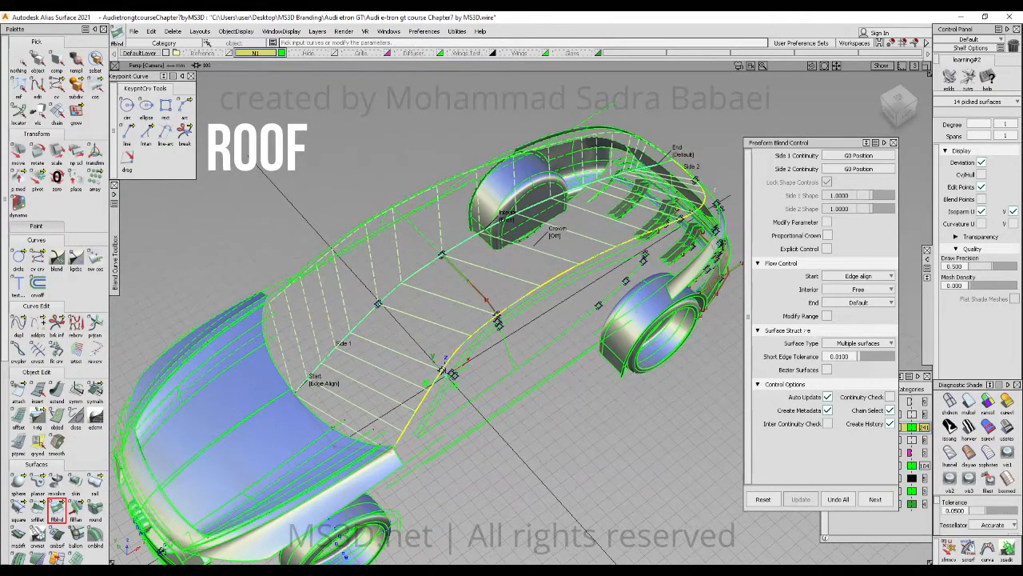
{"action": "left_click", "coordinate": [828, 315]}
{"action": "left_click_drag", "start_coordinate": [697, 206], "coordinate": [685, 216]}
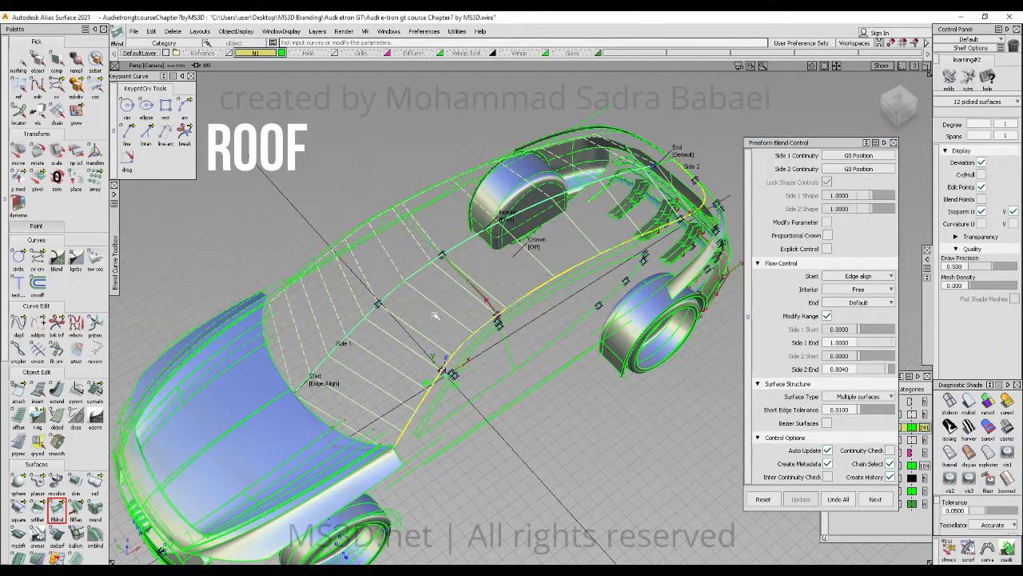
{"action": "left_click", "coordinate": [846, 499]}
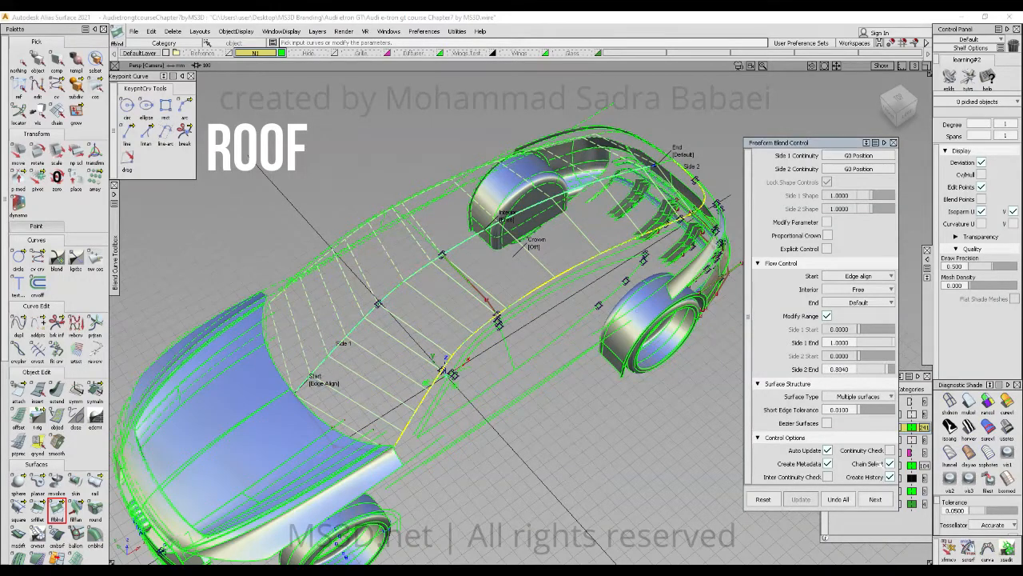
- With Chain Select off, blend the middle roof section from the side curve to the centre curve, with End flow set to Edge align
{"action": "left_click", "coordinate": [483, 326]}
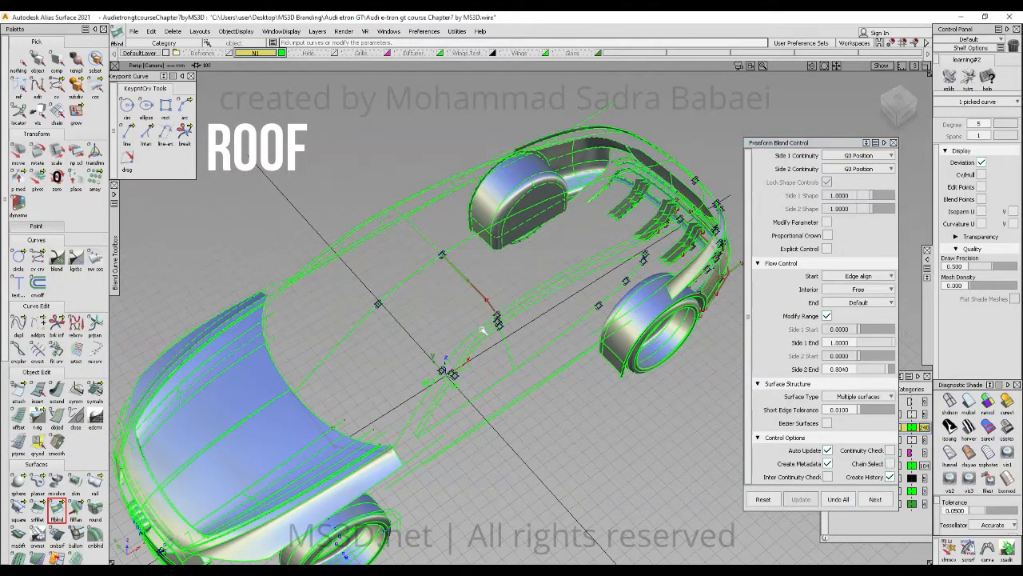
{"action": "left_click", "coordinate": [410, 278]}
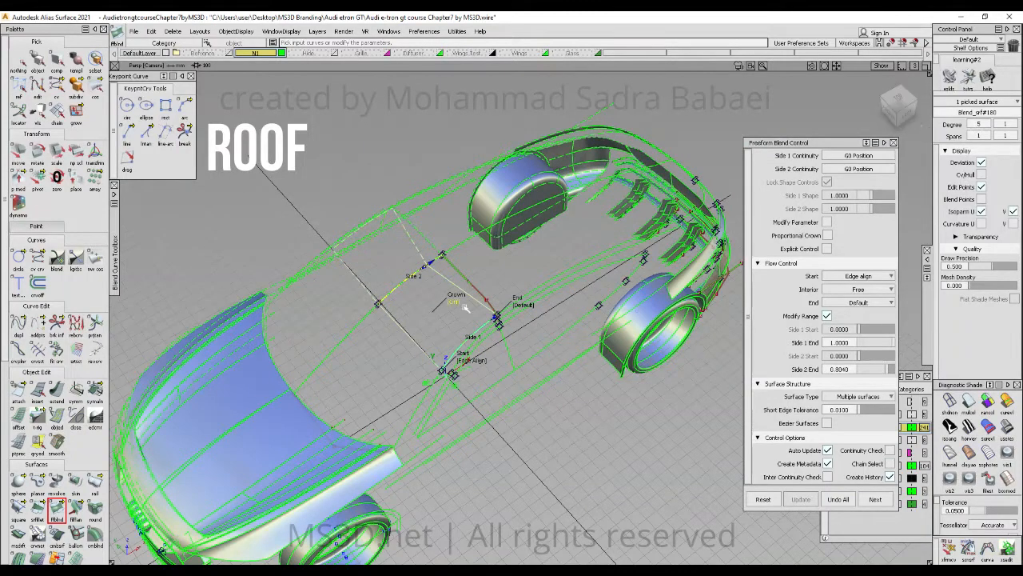
{"action": "left_click", "coordinate": [532, 305]}
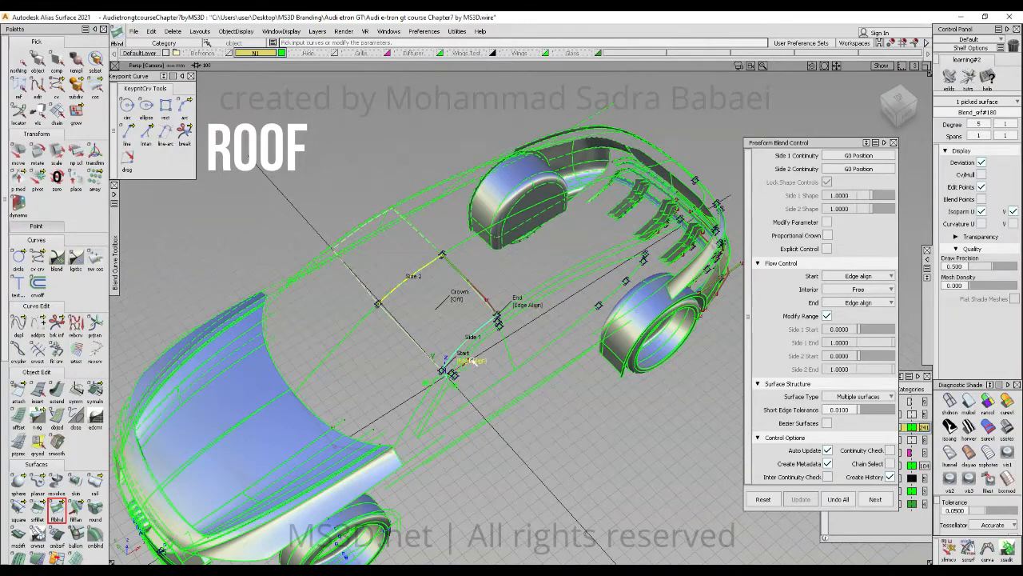
- Create another freeform blend for the windshield section, from the front pillar curve to the centre curve
{"action": "scroll", "coordinate": [469, 361], "scroll_direction": "up", "scroll_amount": 3, "text": "alt+shift"}
{"action": "middle_click_drag", "start_coordinate": [470, 362], "coordinate": [493, 347], "text": "alt+shift"}
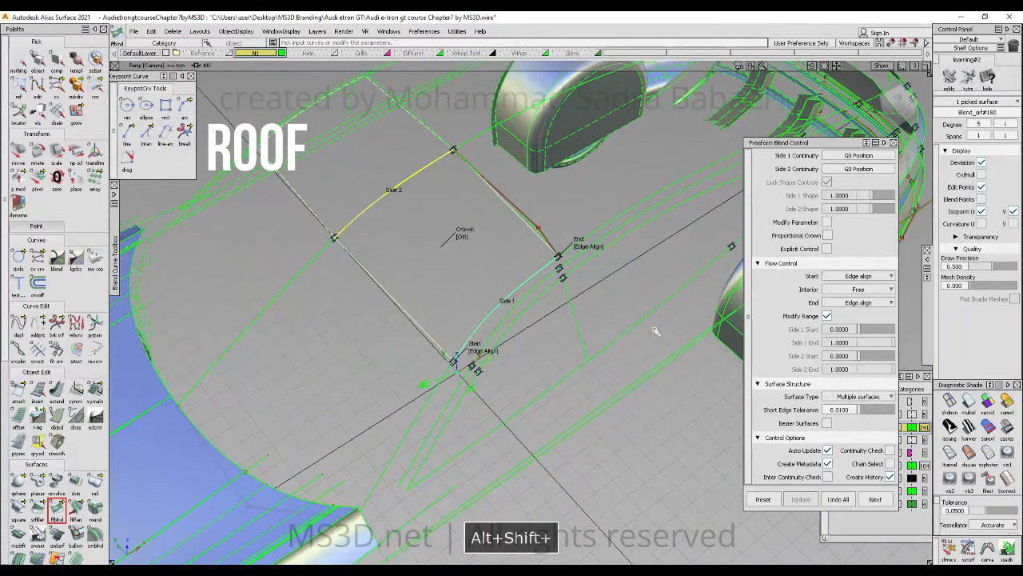
{"action": "left_click", "coordinate": [879, 501]}
{"action": "left_click", "coordinate": [426, 410]}
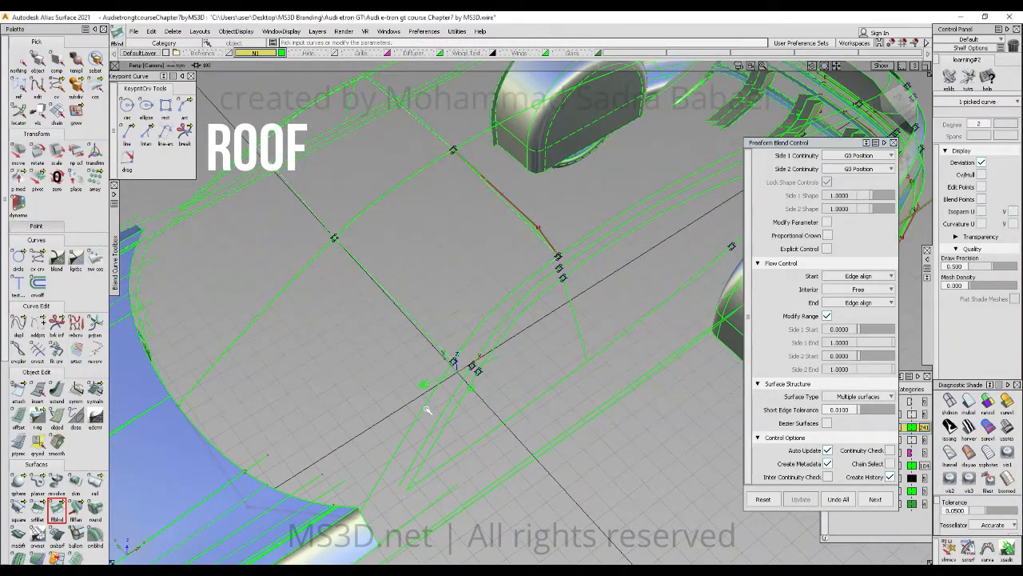
{"action": "left_click", "coordinate": [258, 340]}
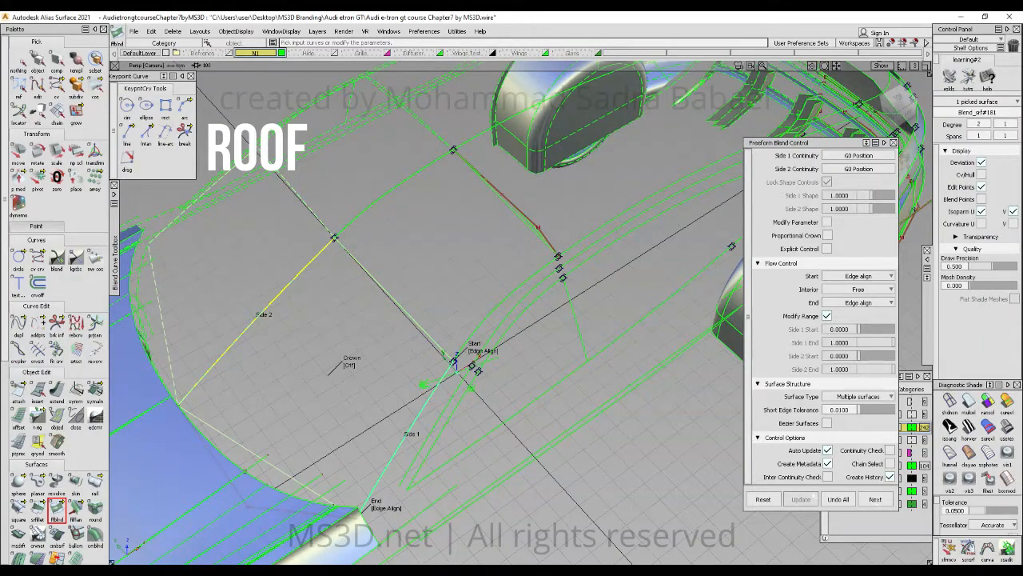
- Create a third freeform blend for the rear roof section, from the side roof curve to the centre curve
{"action": "left_click", "coordinate": [876, 498]}
{"action": "left_click_drag", "start_coordinate": [580, 250], "coordinate": [689, 315], "text": "alt+shift"}
{"action": "left_click", "coordinate": [403, 230]}
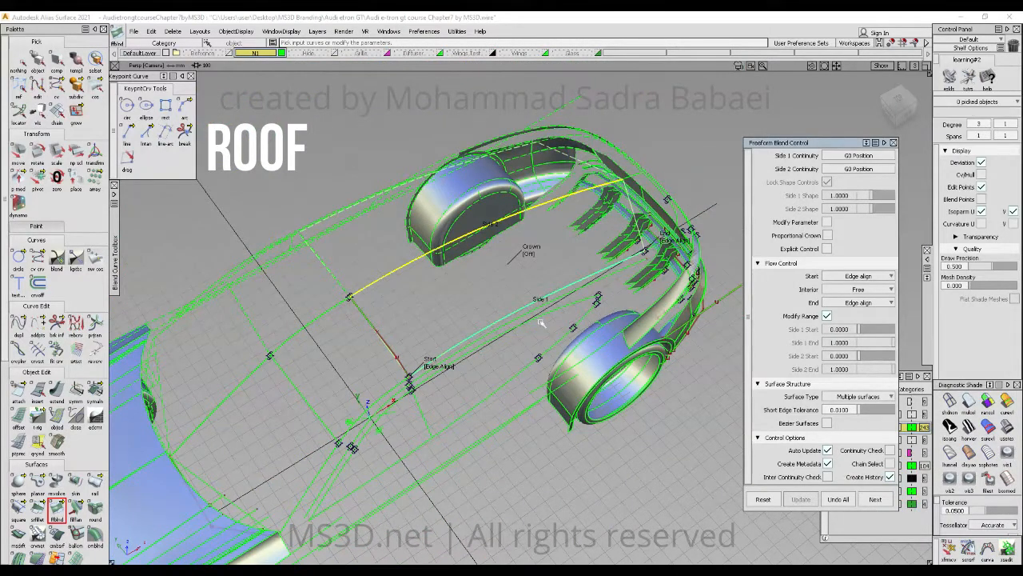
{"action": "key", "text": "ctrl+z"}
- Shade the new roof surfaces with a diagnostic shader and examine them from several angles
{"action": "left_click", "coordinate": [1005, 430]}
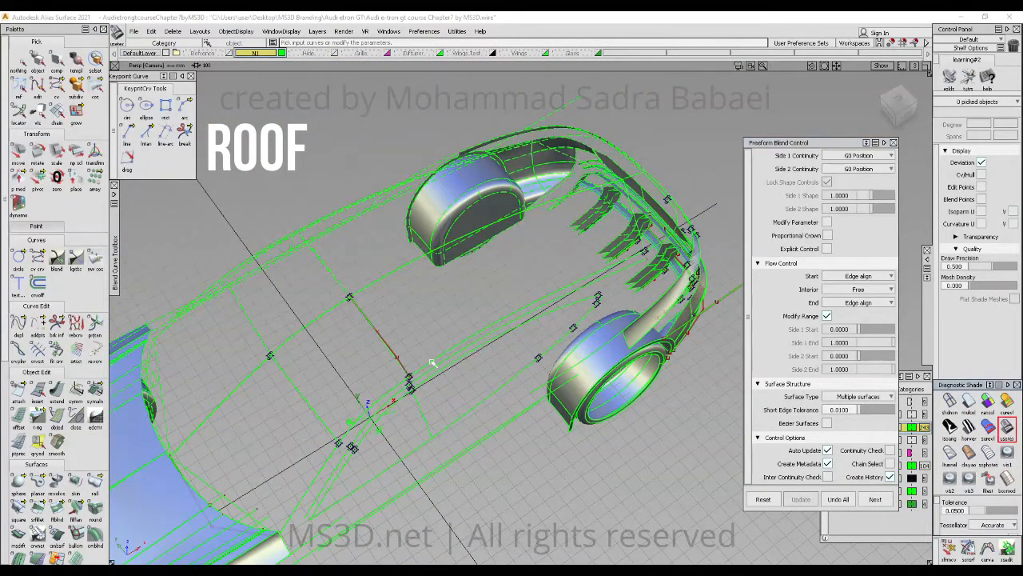
{"action": "middle_click_drag", "start_coordinate": [454, 318], "coordinate": [564, 288], "text": "alt+shift"}
{"action": "right_click_drag", "start_coordinate": [564, 288], "coordinate": [584, 285], "text": "alt+shift"}
{"action": "left_click_drag", "start_coordinate": [584, 285], "coordinate": [587, 298], "text": "alt+shift"}
{"action": "right_click_drag", "start_coordinate": [587, 298], "coordinate": [495, 319], "text": "alt+shift"}
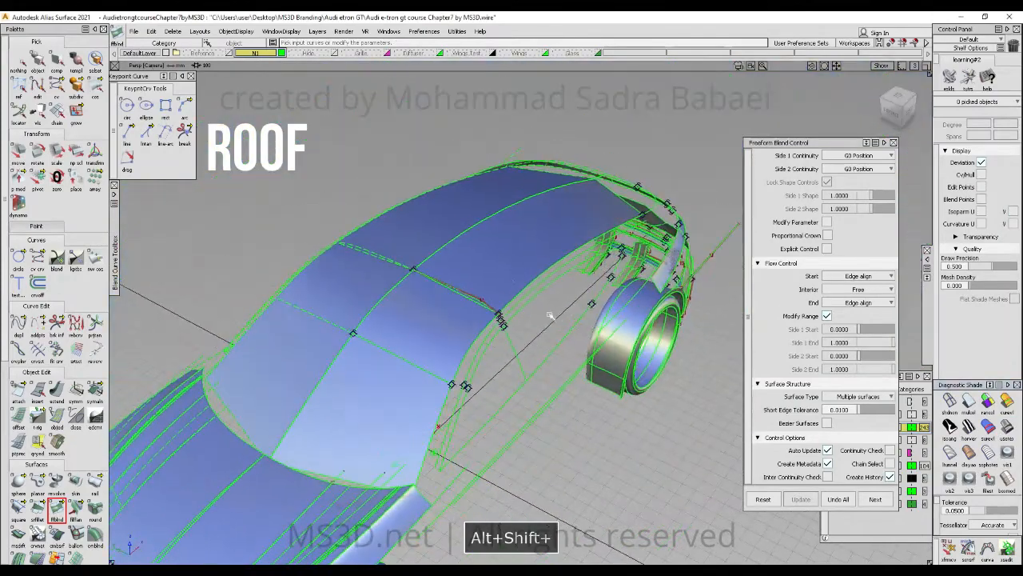
{"action": "left_click_drag", "start_coordinate": [495, 319], "coordinate": [327, 328], "text": "alt+shift"}
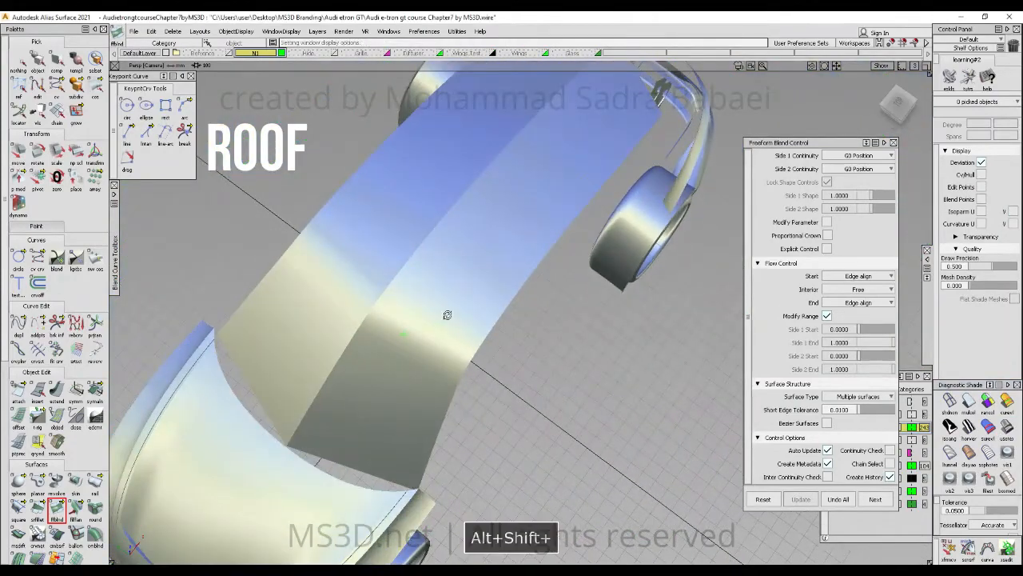
{"action": "left_click_drag", "start_coordinate": [519, 198], "coordinate": [486, 292], "text": "alt+shift"}
{"action": "right_click_drag", "start_coordinate": [486, 292], "coordinate": [474, 234], "text": "ctrl+shift"}
{"action": "left_click_drag", "start_coordinate": [473, 236], "coordinate": [472, 288], "text": "ctrl+shift"}
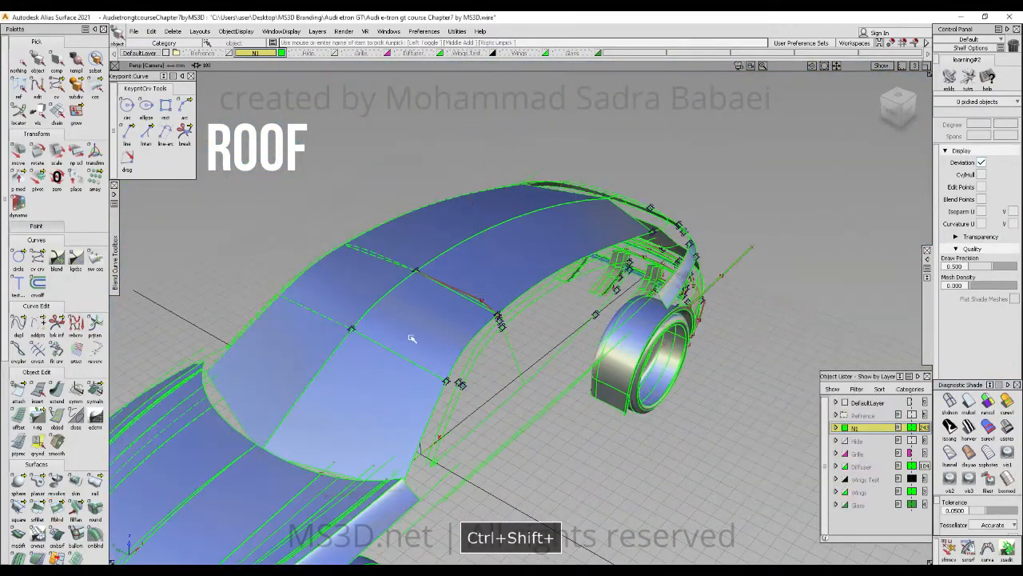
{"action": "left_click", "coordinate": [375, 385]}
{"action": "left_click_drag", "start_coordinate": [354, 350], "coordinate": [348, 406], "text": "ctrl+shift"}
{"action": "left_click", "coordinate": [234, 389]}
{"action": "left_click_drag", "start_coordinate": [360, 344], "coordinate": [359, 391], "text": "ctrl+shift"}
{"action": "left_click", "coordinate": [369, 384]}
{"action": "left_click", "coordinate": [486, 258], "text": "shift"}
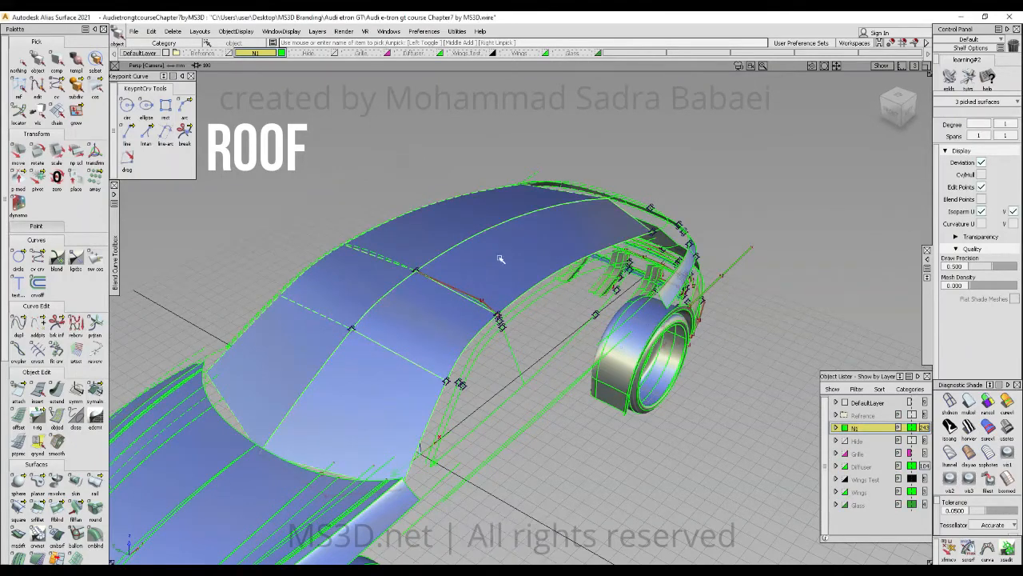
- Hide the CVs and hull of the cross curve between the middle and rear roof sections
{"action": "left_click_drag", "start_coordinate": [494, 364], "coordinate": [491, 303], "text": "ctrl+shift"}
{"action": "left_click_drag", "start_coordinate": [487, 251], "coordinate": [481, 301], "text": "ctrl+shift"}
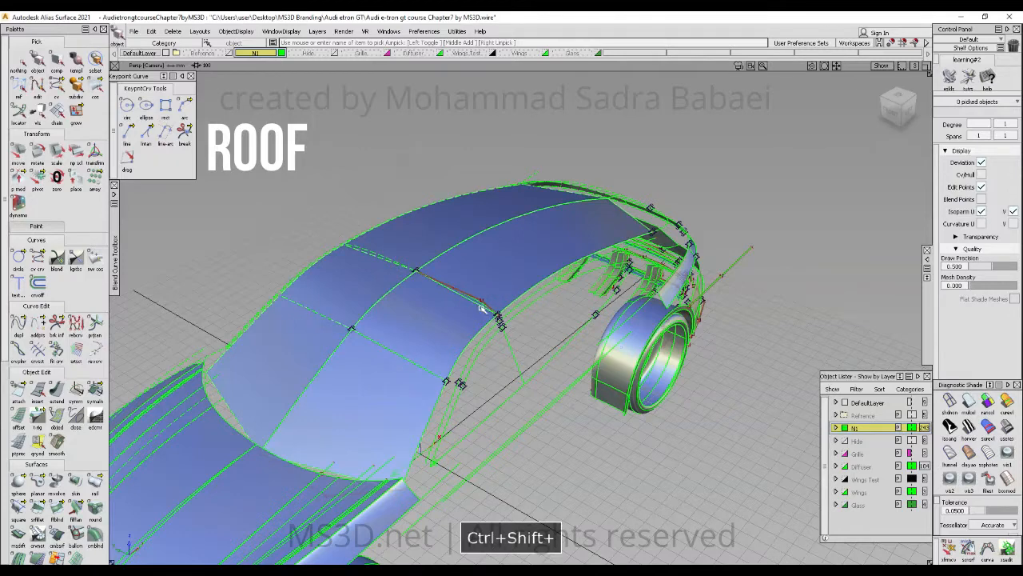
{"action": "left_click", "coordinate": [481, 301]}
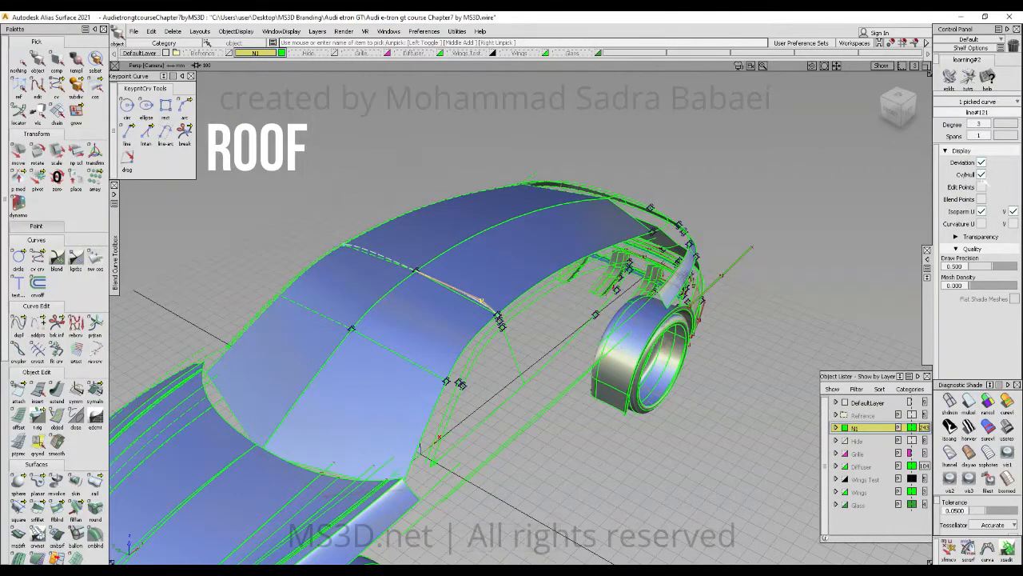
{"action": "mouse_move", "coordinate": [478, 301]}
{"action": "left_mouse_down", "text": "ctrl+shift"}
{"action": "mouse_move", "coordinate": [461, 253]}
{"action": "mouse_move", "coordinate": [459, 336]}
{"action": "left_mouse_up", "text": "ctrl+shift"}
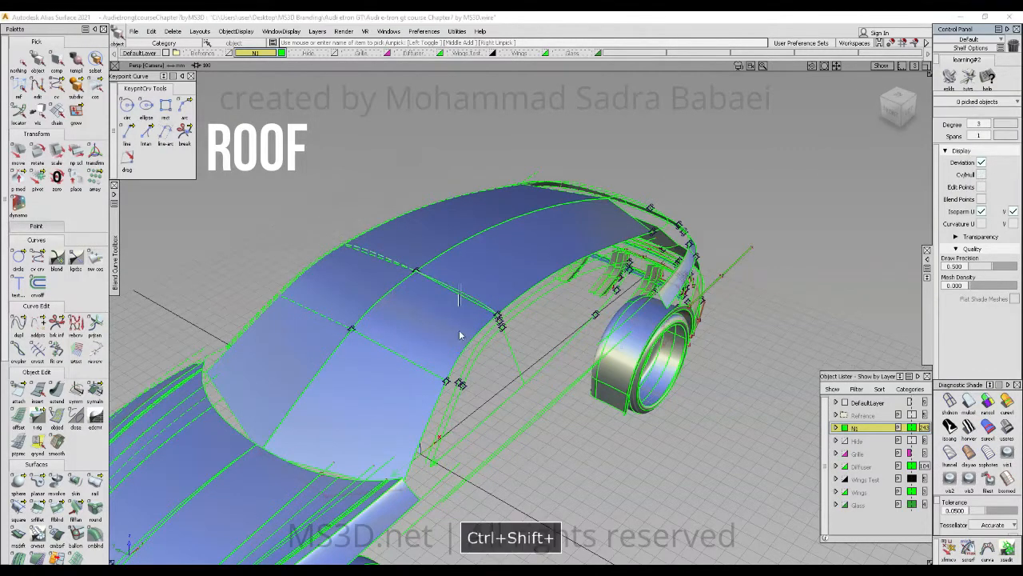
- Display the CVs and hulls of the windshield, middle and rear roof blends and set their V degree to 2
{"action": "left_click", "coordinate": [397, 334]}
{"action": "left_click", "coordinate": [366, 408]}
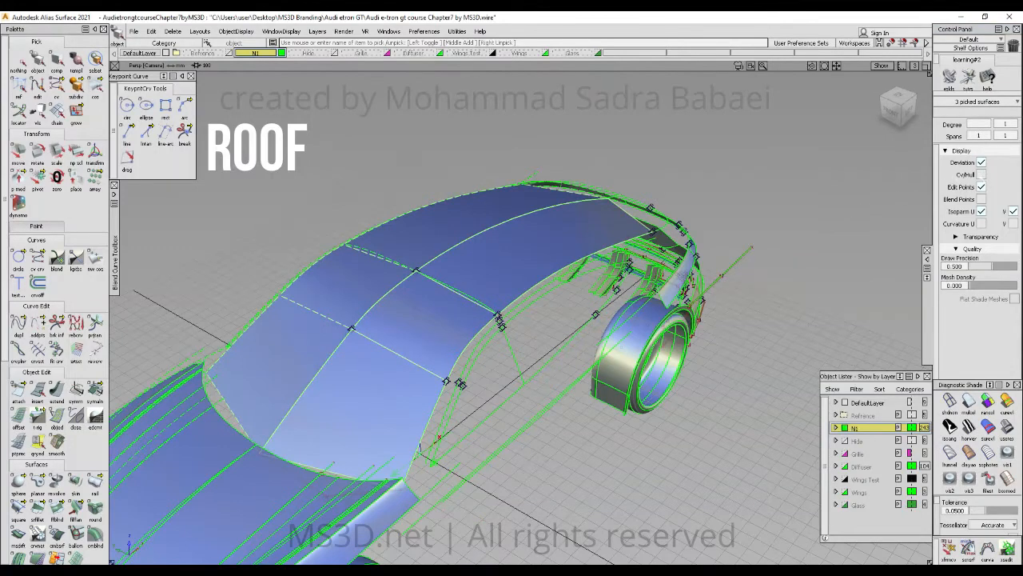
{"action": "left_click", "coordinate": [982, 175]}
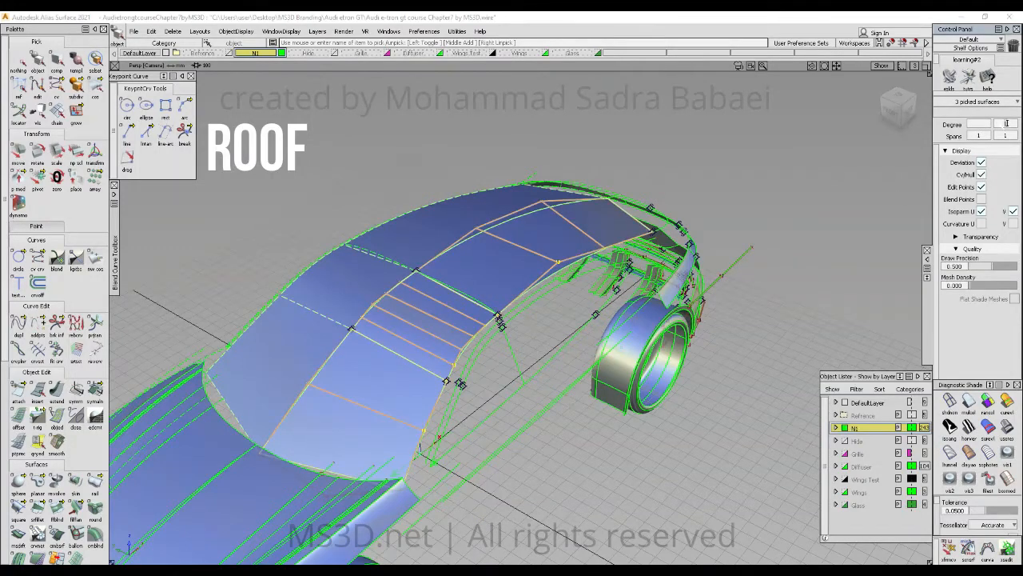
{"action": "key", "text": "Return"}
{"action": "key", "text": "Return"}
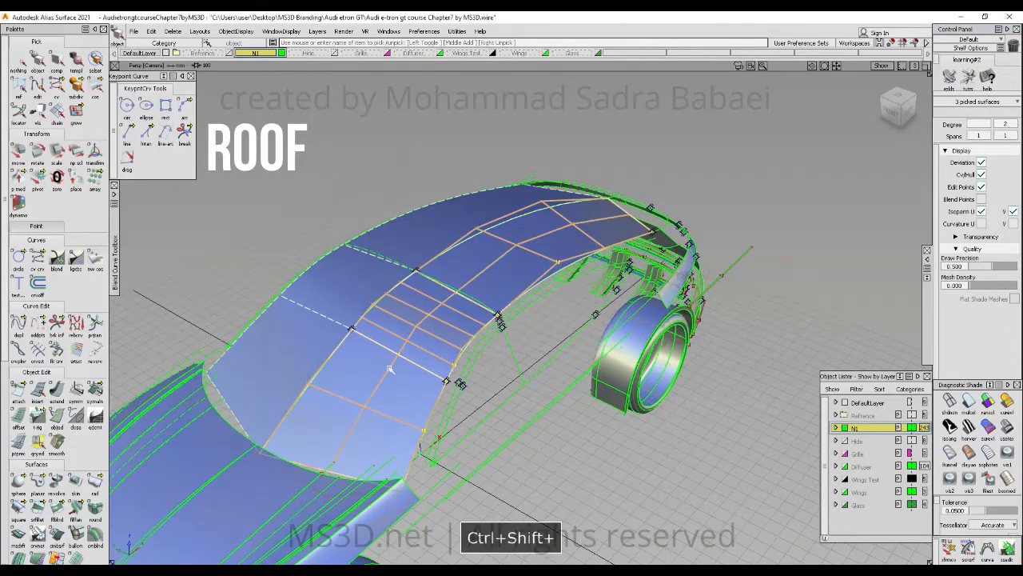
{"action": "left_click_drag", "start_coordinate": [388, 368], "coordinate": [383, 326], "text": "ctrl+shift"}
- Apply Symmetric Align to the centre edges of the windshield, middle and rear roof surfaces
{"action": "left_click_drag", "start_coordinate": [379, 393], "coordinate": [353, 391], "text": "ctrl+shift"}
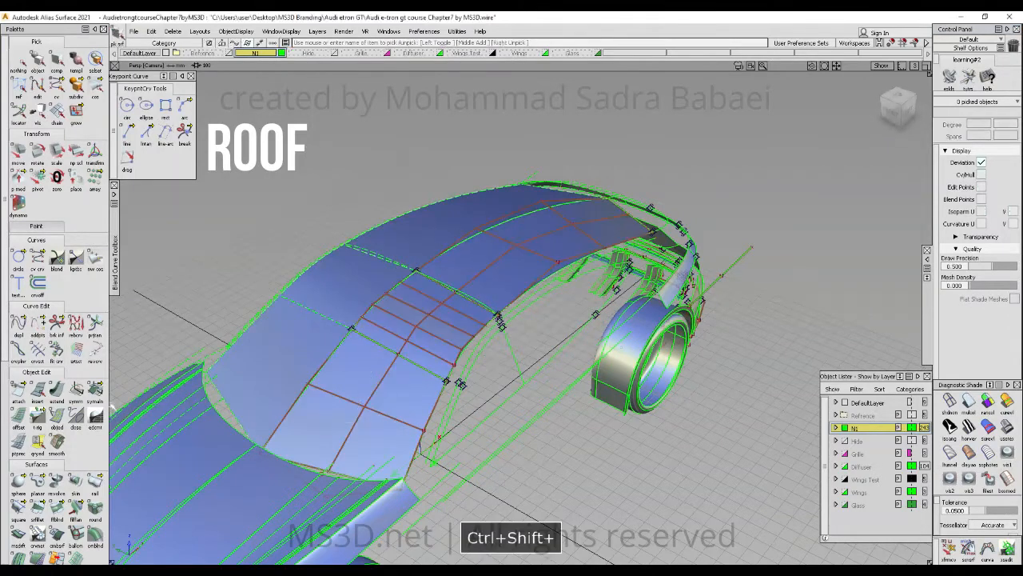
{"action": "left_click", "coordinate": [322, 367]}
{"action": "left_click", "coordinate": [333, 371]}
{"action": "left_click", "coordinate": [368, 309]}
{"action": "left_click", "coordinate": [377, 316]}
{"action": "left_click", "coordinate": [469, 244]}
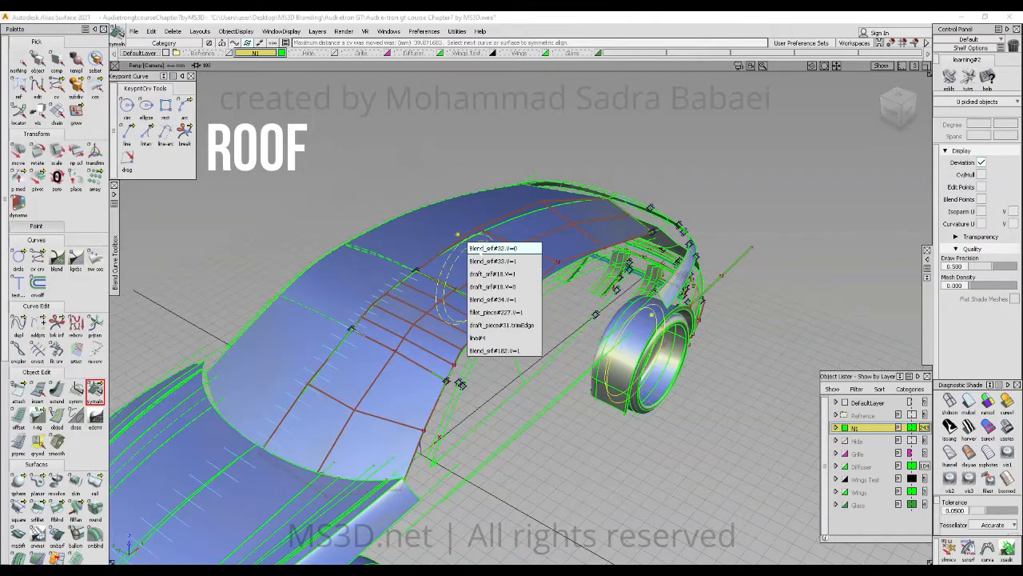
{"action": "left_click", "coordinate": [432, 264]}
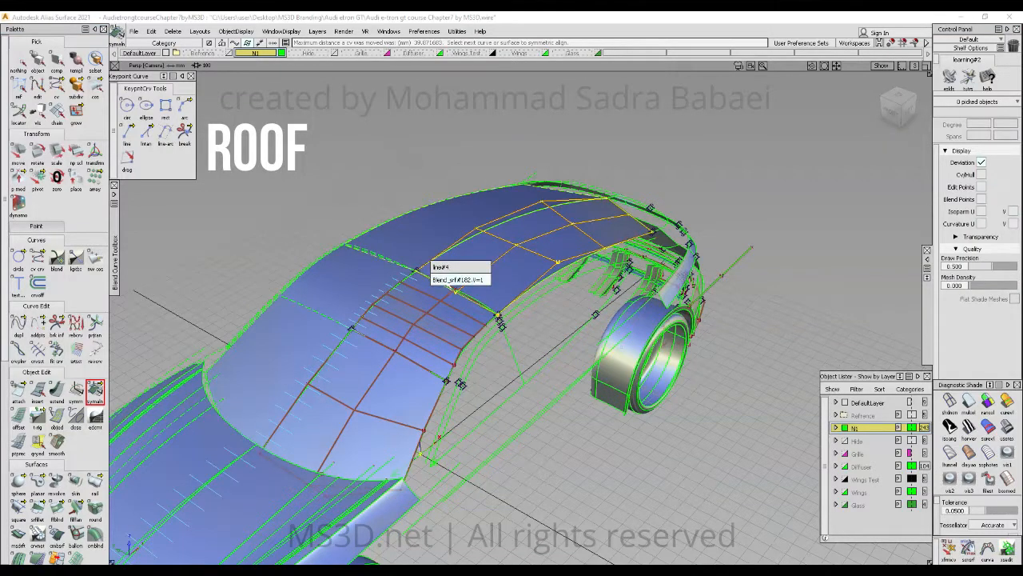
{"action": "left_click", "coordinate": [458, 279]}
{"action": "key", "text": "ctrl+shift"}
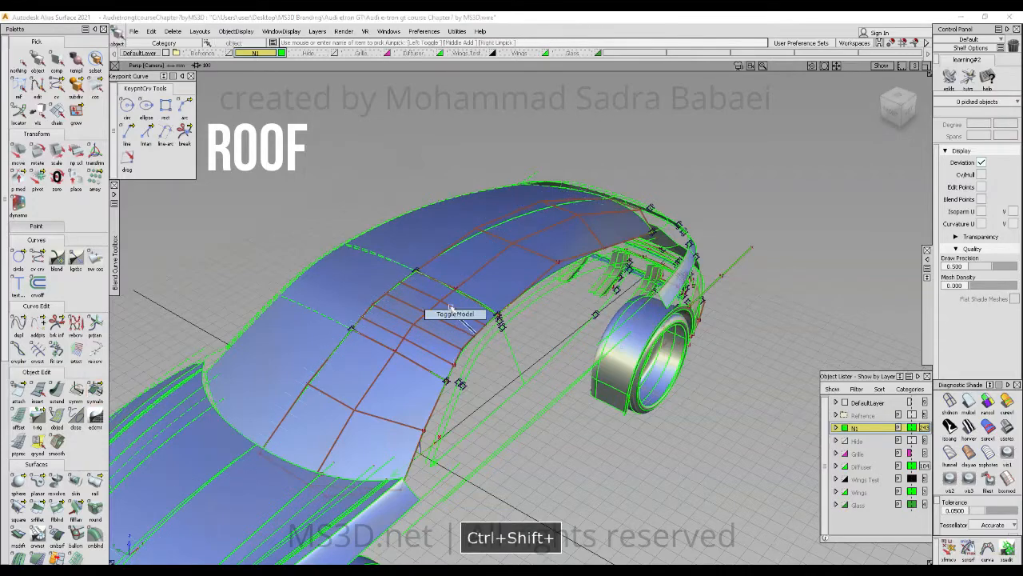
- Hide the wireframe and examine the shading flow across the roof centreline and section joints from several angles
{"action": "right_click_drag", "start_coordinate": [475, 332], "coordinate": [399, 416], "text": "ctrl+shift"}
{"action": "left_click_drag", "start_coordinate": [400, 416], "coordinate": [376, 408], "text": "alt+shift"}
{"action": "right_click_drag", "start_coordinate": [375, 408], "coordinate": [495, 263], "text": "alt+shift"}
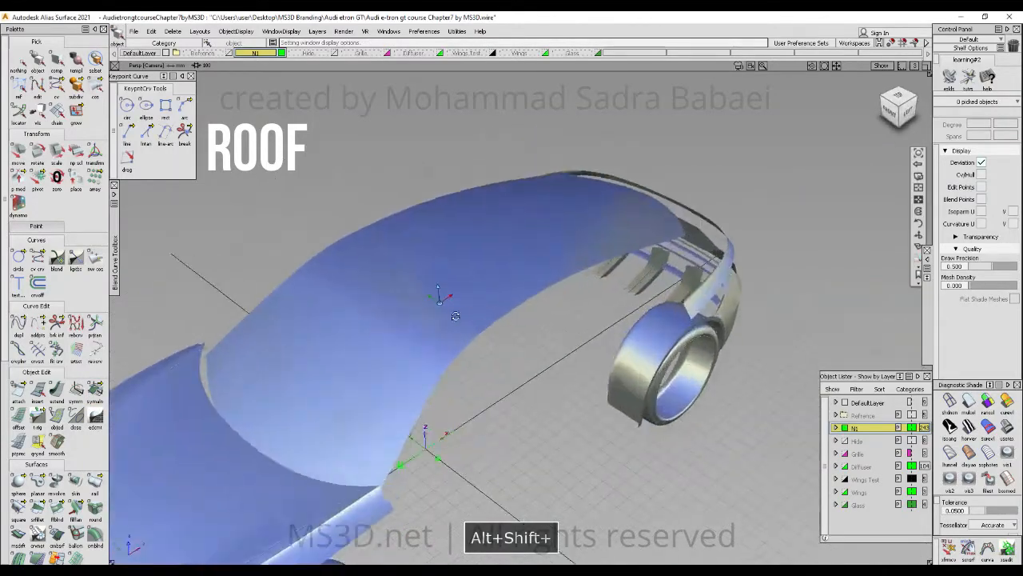
{"action": "left_click_drag", "start_coordinate": [495, 264], "coordinate": [519, 288], "text": "alt+shift"}
{"action": "right_click_drag", "start_coordinate": [519, 288], "coordinate": [584, 328], "text": "alt+shift"}
{"action": "left_click_drag", "start_coordinate": [584, 328], "coordinate": [603, 338], "text": "alt+shift"}
{"action": "right_click_drag", "start_coordinate": [604, 338], "coordinate": [600, 289], "text": "ctrl+shift"}
{"action": "left_click_drag", "start_coordinate": [599, 289], "coordinate": [552, 264], "text": "alt+shift"}
{"action": "right_click_drag", "start_coordinate": [551, 264], "coordinate": [500, 236], "text": "alt+shift"}
{"action": "left_click_drag", "start_coordinate": [500, 236], "coordinate": [281, 382], "text": "alt+shift"}
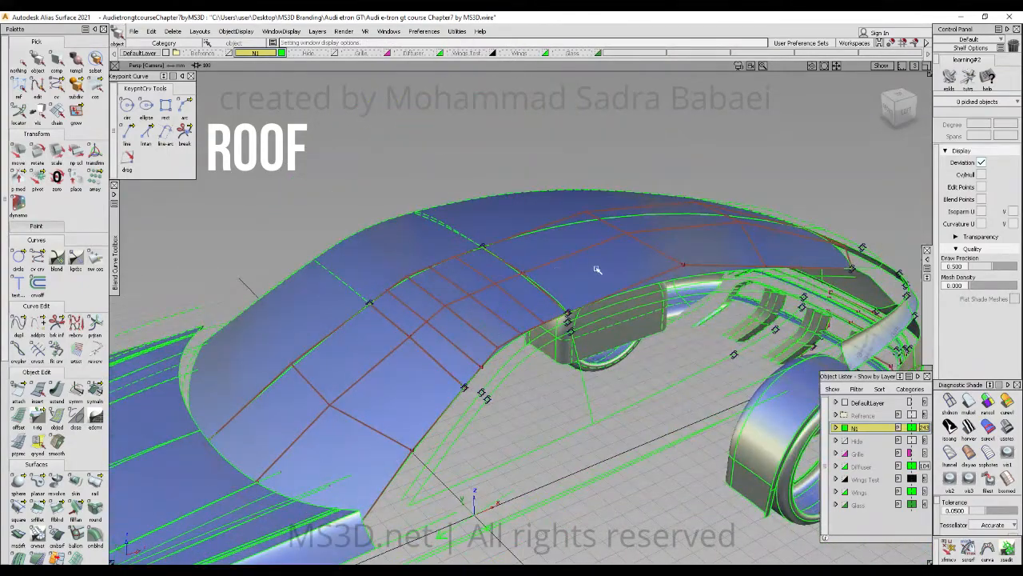
- Cut the middle roof surface and build a freeform blend between the windshield's upper edge and the rear roof's front edge
{"action": "left_click_drag", "start_coordinate": [515, 292], "coordinate": [515, 321], "text": "ctrl+shift"}
{"action": "left_click", "coordinate": [559, 295]}
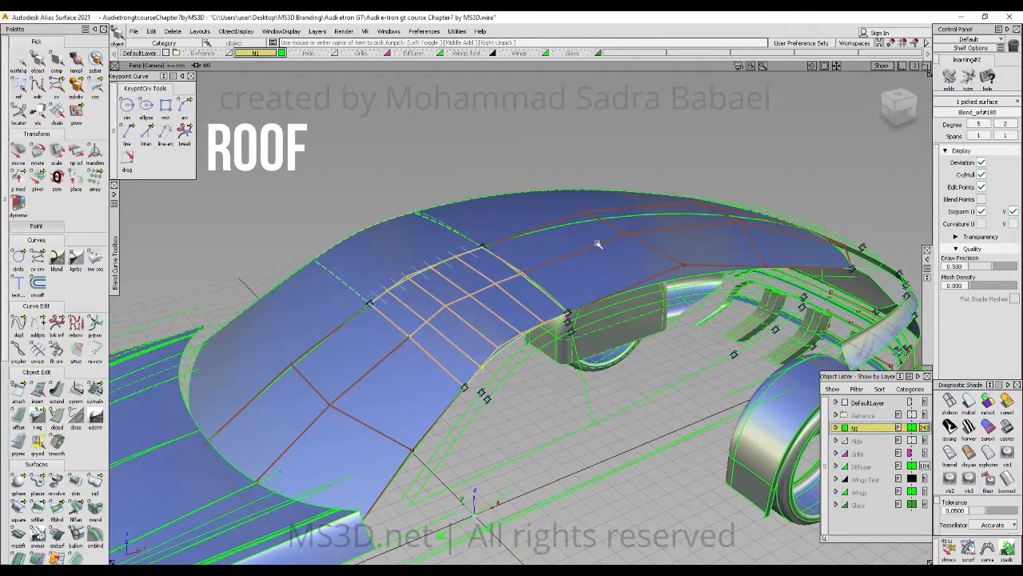
{"action": "key", "text": "ctrl+x"}
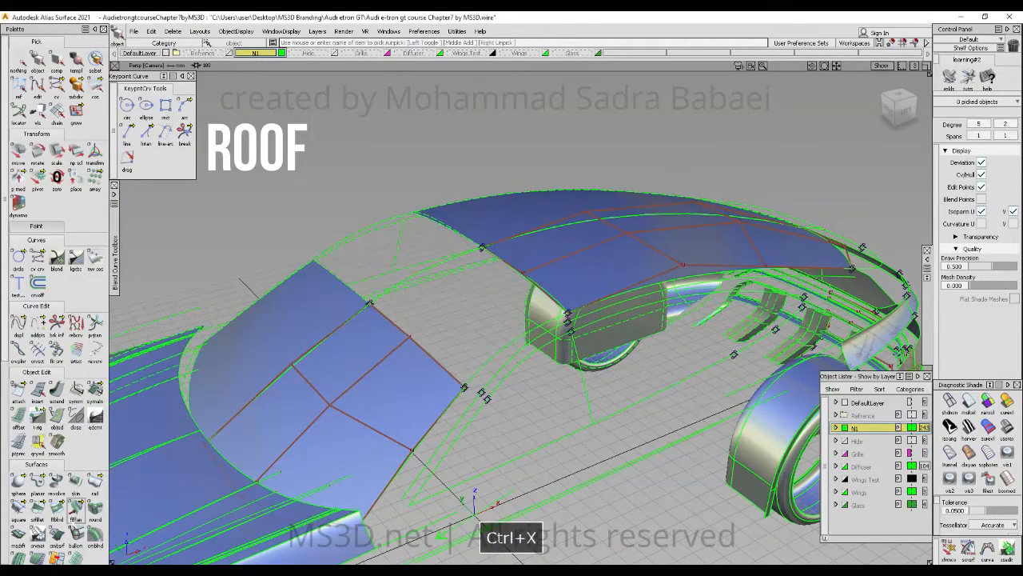
{"action": "left_click", "coordinate": [433, 354]}
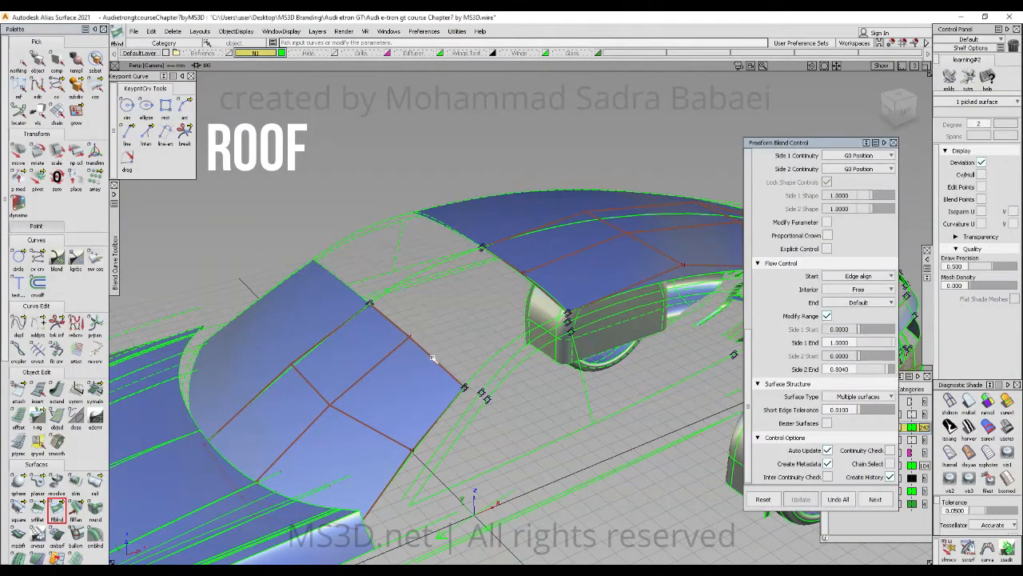
{"action": "left_click", "coordinate": [529, 278]}
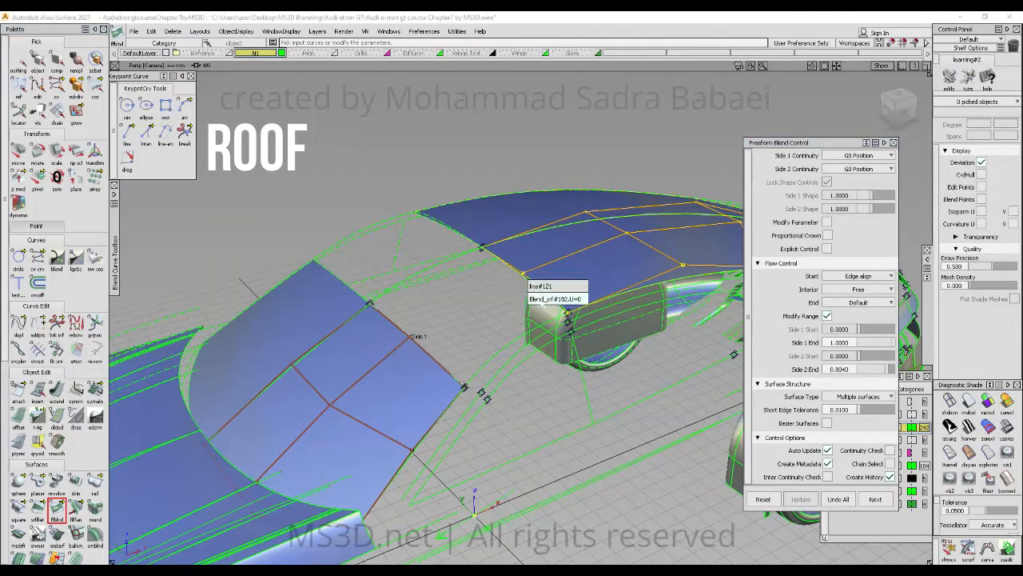
{"action": "left_click", "coordinate": [551, 295]}
{"action": "left_click_drag", "start_coordinate": [487, 328], "coordinate": [532, 316], "text": "alt+shift"}
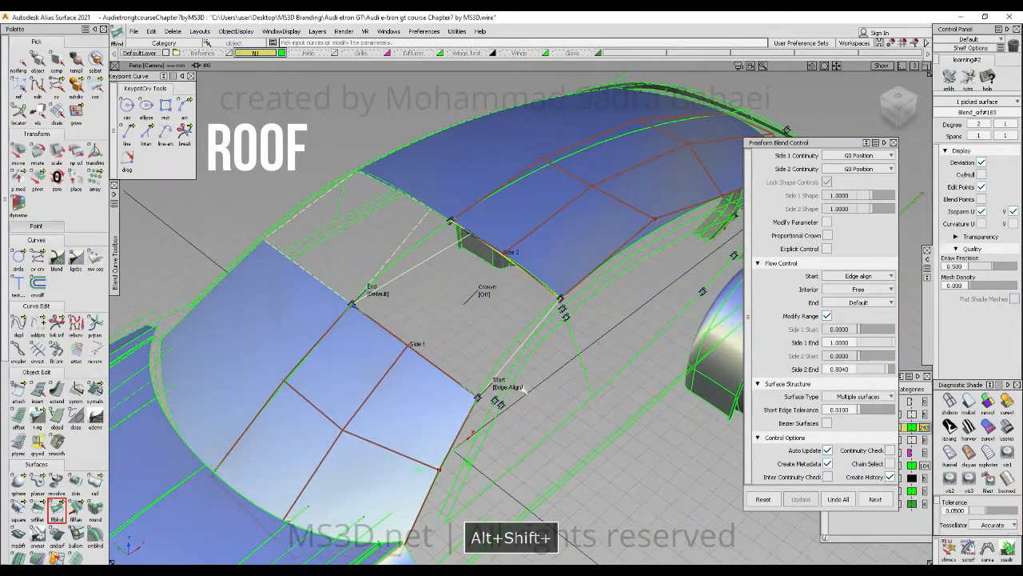
- Set the continuity of both sides of the middle roof blend to G3 Curvature
{"action": "left_click", "coordinate": [859, 169]}
{"action": "left_click", "coordinate": [860, 207]}
{"action": "left_click", "coordinate": [859, 156]}
{"action": "left_click", "coordinate": [859, 205]}
{"action": "left_click_drag", "start_coordinate": [499, 264], "coordinate": [536, 245], "text": "alt+shift"}
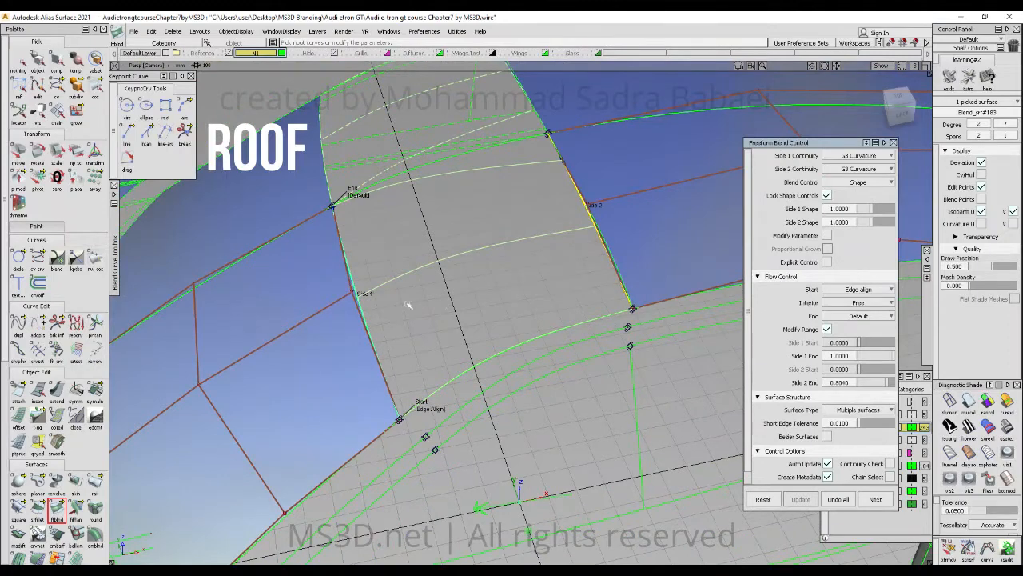
- Set both sides of the middle roof blend to G2 Curvature and its End flow to Edge align
{"action": "left_click", "coordinate": [860, 169]}
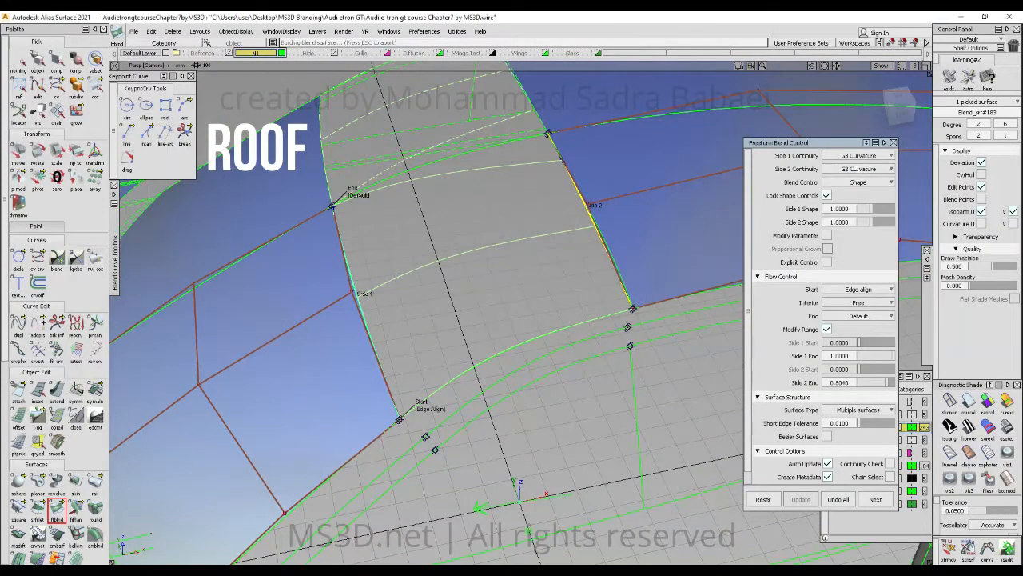
{"action": "left_click", "coordinate": [859, 155]}
{"action": "left_click", "coordinate": [859, 183]}
{"action": "left_click_drag", "start_coordinate": [640, 263], "coordinate": [591, 271], "text": "alt+shift"}
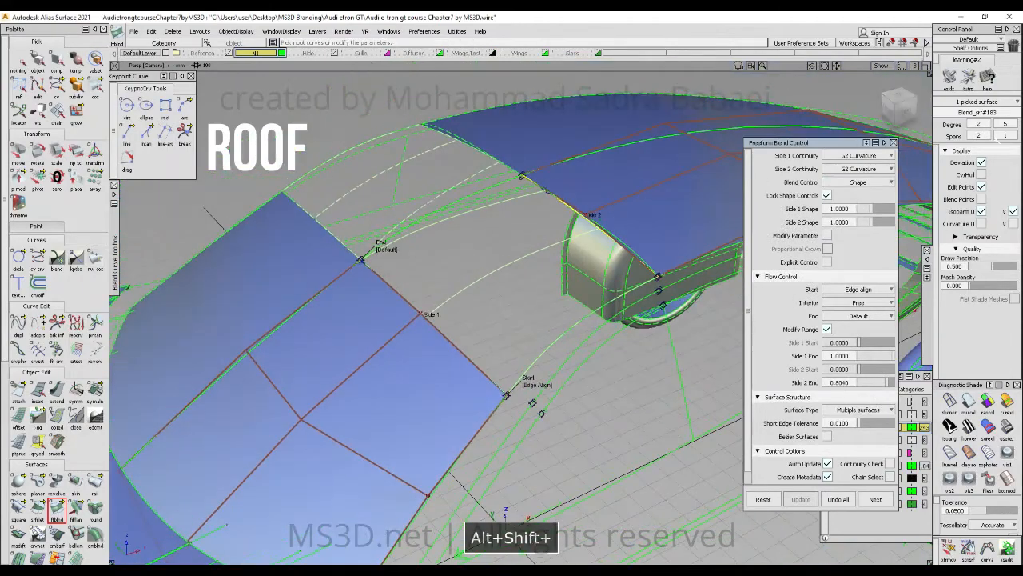
{"action": "left_click_drag", "start_coordinate": [620, 252], "coordinate": [534, 222], "text": "alt+shift"}
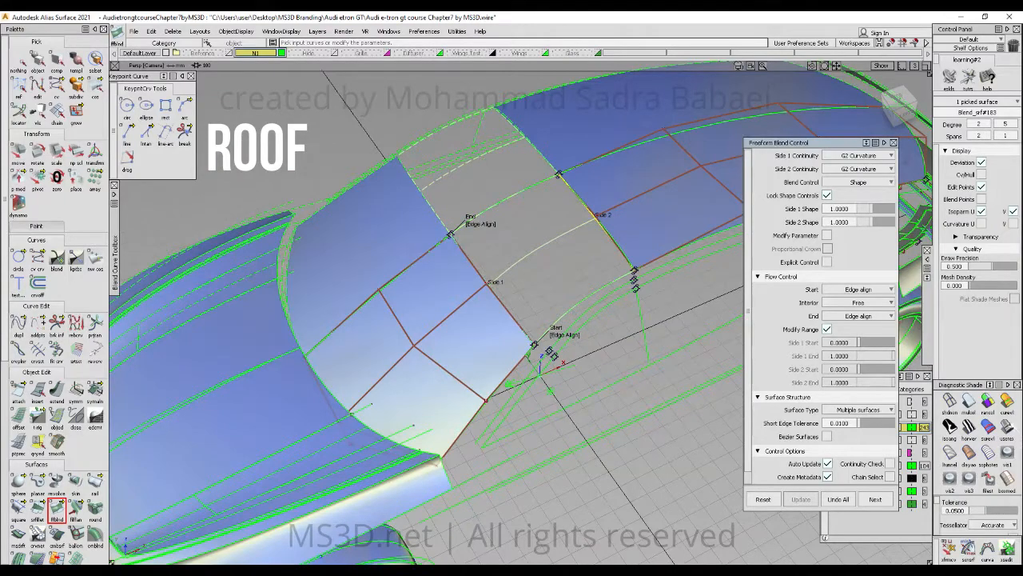
- Inspect the new middle blend's shading, undo it and paste the original middle roof surface back
{"action": "right_click_drag", "start_coordinate": [523, 240], "coordinate": [554, 251], "text": "ctrl+shift"}
{"action": "mouse_move", "coordinate": [562, 277]}
{"action": "left_mouse_down", "text": "alt+shift"}
{"action": "mouse_move", "coordinate": [578, 381]}
{"action": "mouse_move", "coordinate": [582, 322]}
{"action": "left_mouse_up", "text": "alt+shift"}
{"action": "right_click_drag", "start_coordinate": [582, 321], "coordinate": [634, 305], "text": "alt+shift"}
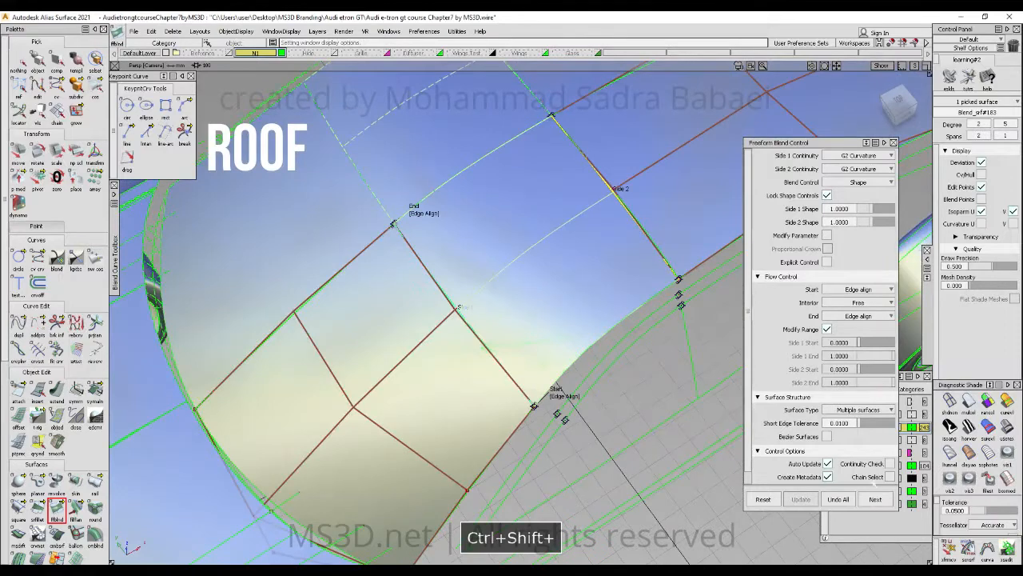
{"action": "left_click", "coordinate": [849, 500]}
{"action": "left_click_drag", "start_coordinate": [605, 385], "coordinate": [603, 223], "text": "ctrl+shift"}
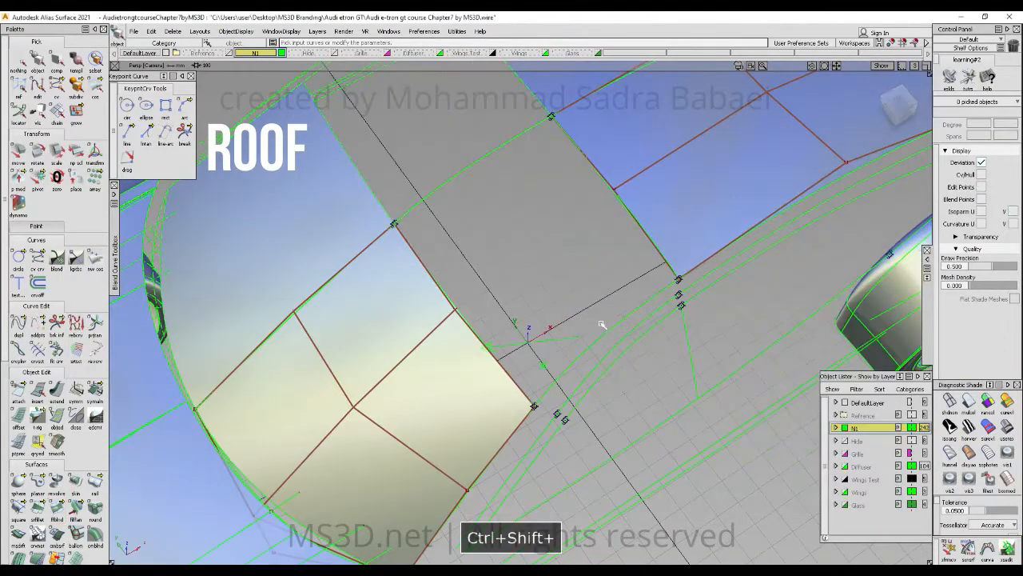
{"action": "left_click_drag", "start_coordinate": [602, 324], "coordinate": [564, 240], "text": "alt+shift"}
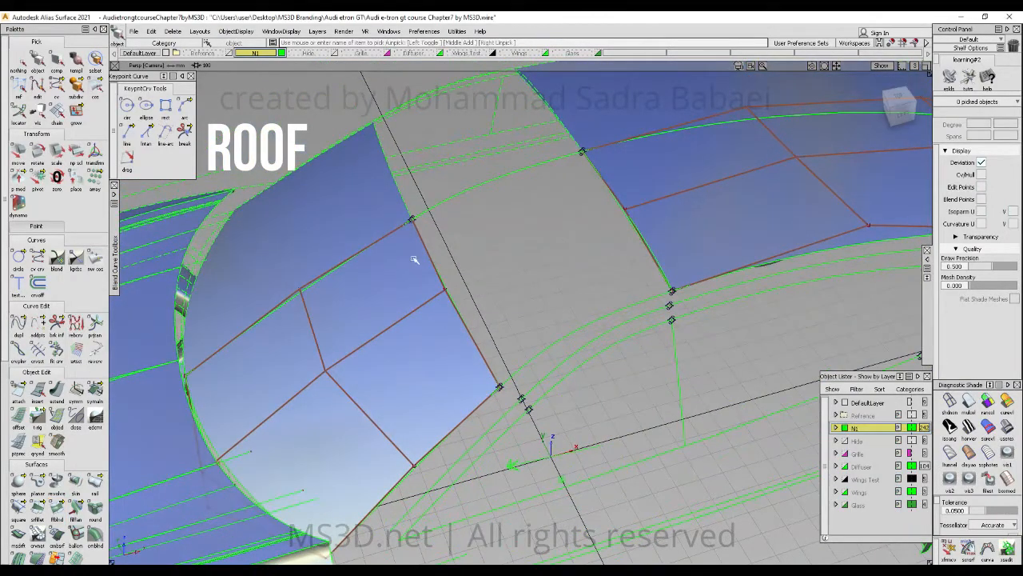
{"action": "key", "text": "ctrl+v"}
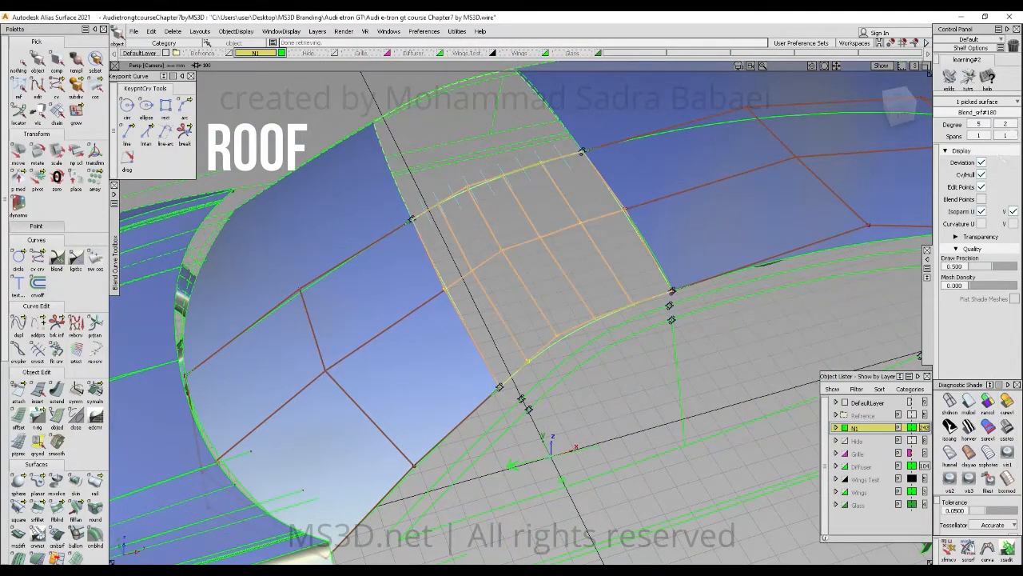
- Hide the CVs and hulls of the middle, windshield and rear roof surfaces
{"action": "left_click", "coordinate": [981, 175]}
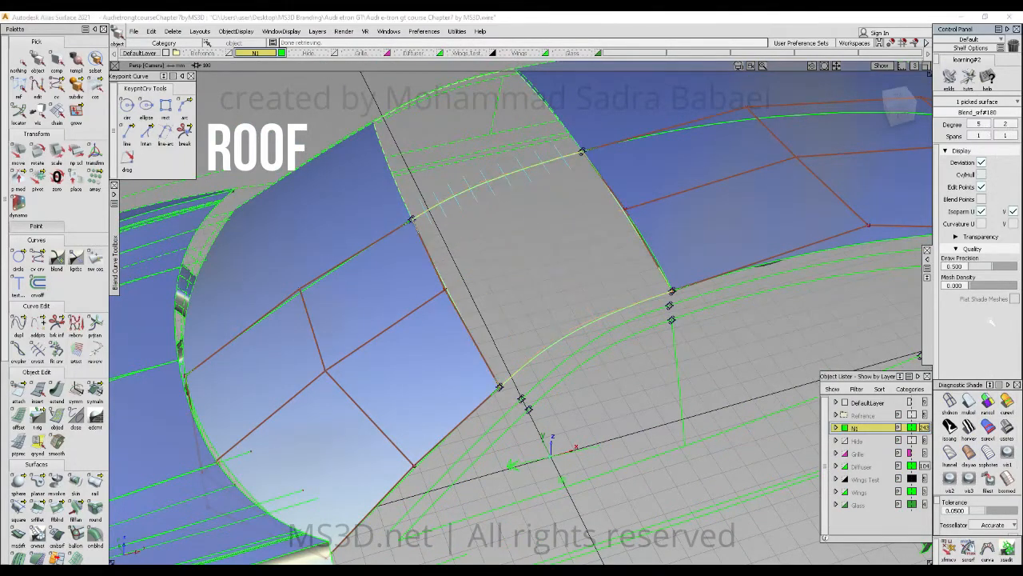
{"action": "key", "text": "ctrl+shift+n"}
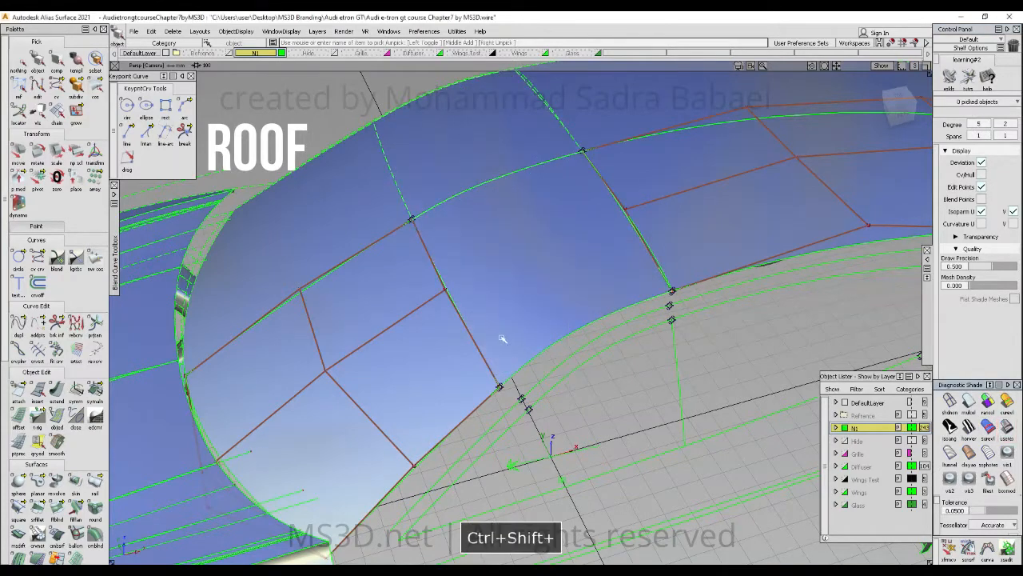
{"action": "left_click", "coordinate": [414, 335]}
{"action": "left_click", "coordinate": [807, 246]}
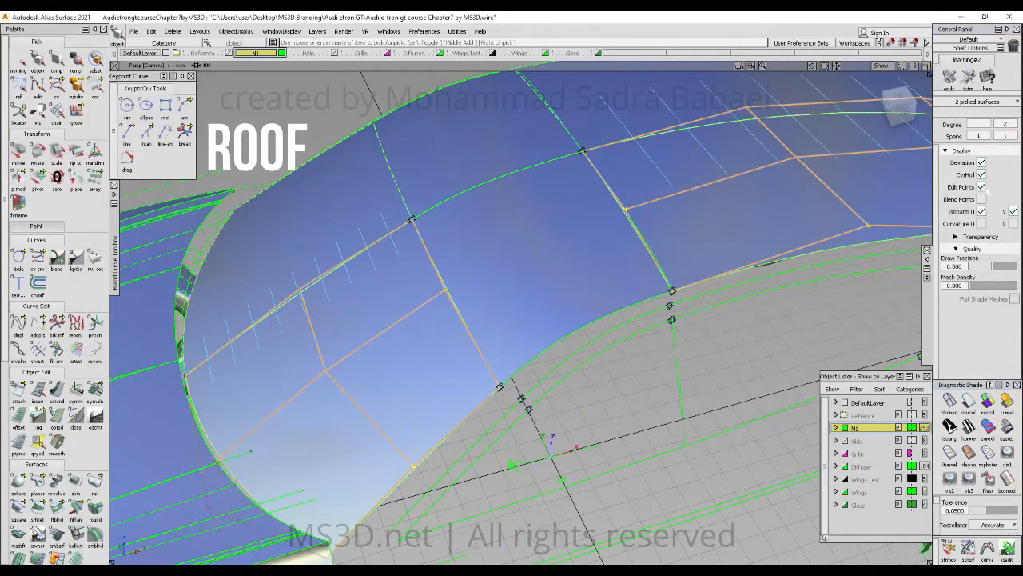
{"action": "left_click", "coordinate": [982, 174]}
{"action": "left_click_drag", "start_coordinate": [651, 230], "coordinate": [642, 360], "text": "ctrl+shift"}
- Examine the shaded roof for smoothness across its three sections, with the wireframe hidden
{"action": "right_click_drag", "start_coordinate": [639, 358], "coordinate": [480, 331], "text": "alt+shift"}
{"action": "left_click_drag", "start_coordinate": [480, 332], "coordinate": [818, 263], "text": "alt+shift"}
{"action": "right_click_drag", "start_coordinate": [740, 269], "coordinate": [740, 313], "text": "ctrl+shift"}
{"action": "left_click_drag", "start_coordinate": [740, 313], "coordinate": [645, 339], "text": "alt+shift"}
{"action": "right_click_drag", "start_coordinate": [646, 340], "coordinate": [698, 334], "text": "alt+shift"}
{"action": "right_click_drag", "start_coordinate": [629, 264], "coordinate": [559, 300], "text": "ctrl+shift"}
{"action": "left_click_drag", "start_coordinate": [560, 300], "coordinate": [544, 279], "text": "alt+shift"}
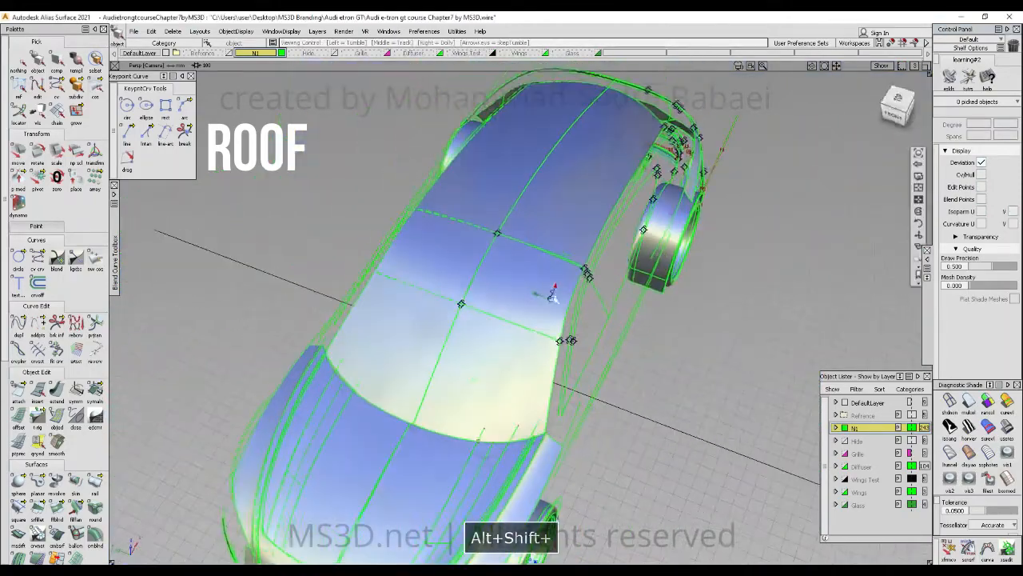
{"action": "left_click", "coordinate": [519, 303]}
{"action": "left_click", "coordinate": [531, 281]}
{"action": "left_click", "coordinate": [570, 229]}
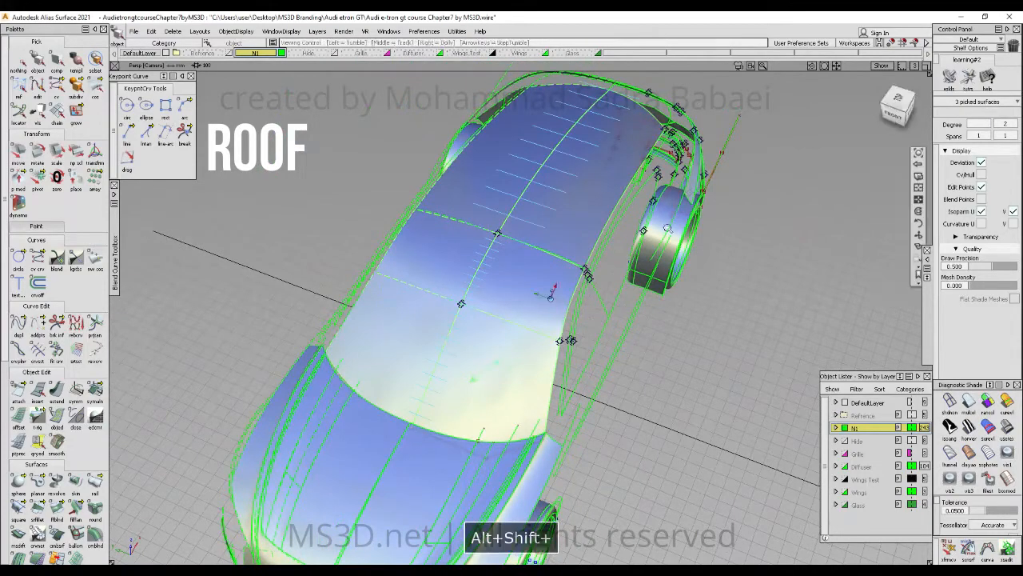
{"action": "right_click_drag", "start_coordinate": [549, 293], "coordinate": [492, 294], "text": "alt+shift"}
{"action": "left_click_drag", "start_coordinate": [491, 294], "coordinate": [520, 308], "text": "alt+shift"}
- Select the whole model and turn off its CV and hull display
{"action": "left_click_drag", "start_coordinate": [649, 260], "coordinate": [640, 297], "text": "ctrl+shift"}
{"action": "left_click_drag", "start_coordinate": [753, 97], "coordinate": [205, 564]}
{"action": "left_click", "coordinate": [981, 175]}
{"action": "left_click", "coordinate": [981, 175]}
{"action": "left_click_drag", "start_coordinate": [743, 261], "coordinate": [742, 212], "text": "ctrl+shift"}
- Display the CVs and hulls of the three roof surfaces and switch to the orthographic top view
{"action": "left_click", "coordinate": [520, 329]}
{"action": "left_click", "coordinate": [553, 280]}
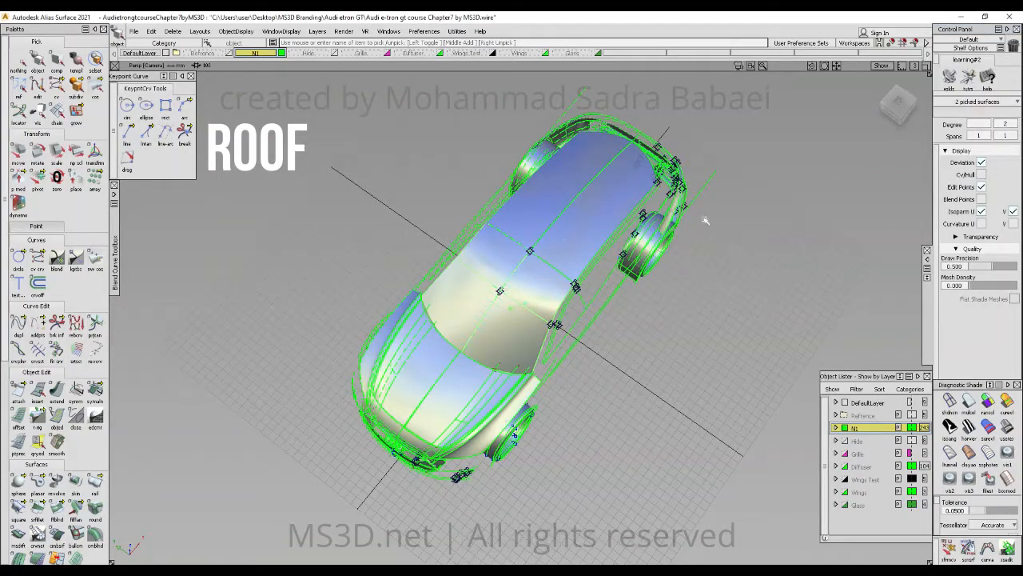
{"action": "left_click", "coordinate": [982, 174]}
{"action": "left_click_drag", "start_coordinate": [736, 260], "coordinate": [734, 212], "text": "ctrl+shift"}
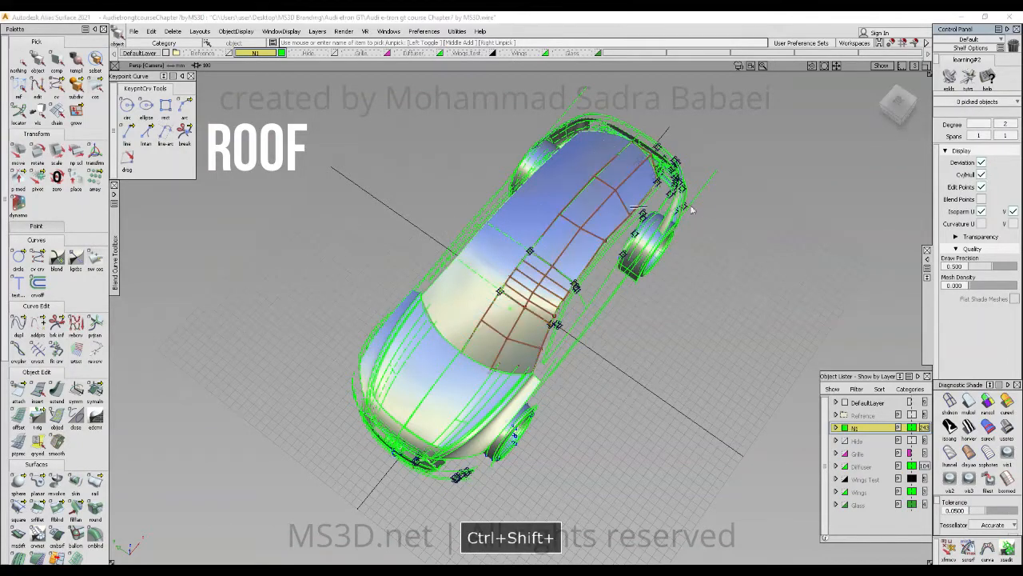
{"action": "left_click_drag", "start_coordinate": [476, 307], "coordinate": [404, 316], "text": "alt+shift"}
{"action": "left_click", "coordinate": [899, 106], "text": "alt+shift"}
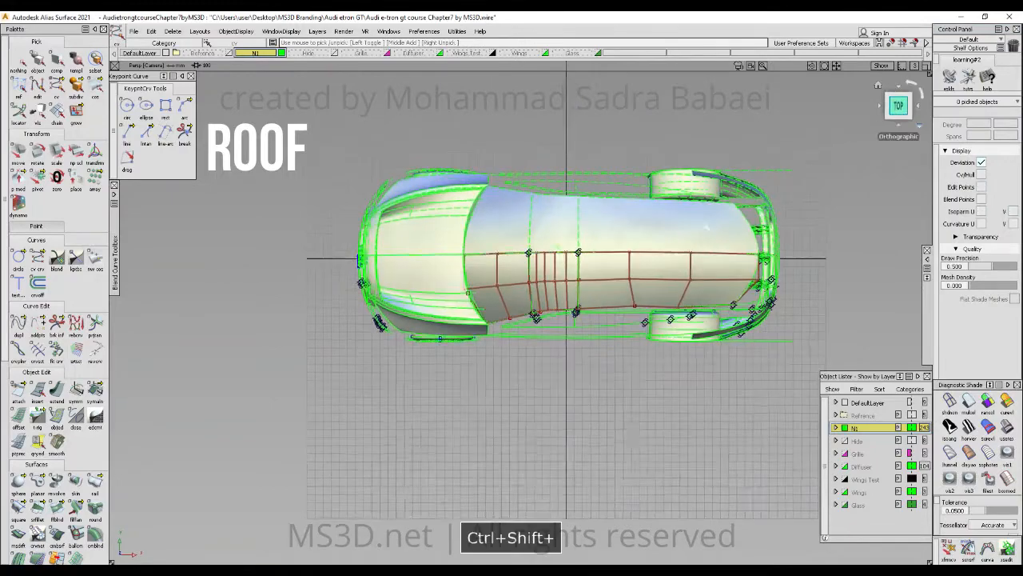
- Move the roof surfaces' middle hull row outward by about 100 mm in Y in the front view and hide the CVs and hulls
{"action": "left_click_drag", "start_coordinate": [822, 267], "coordinate": [502, 297], "text": "ctrl+shift"}
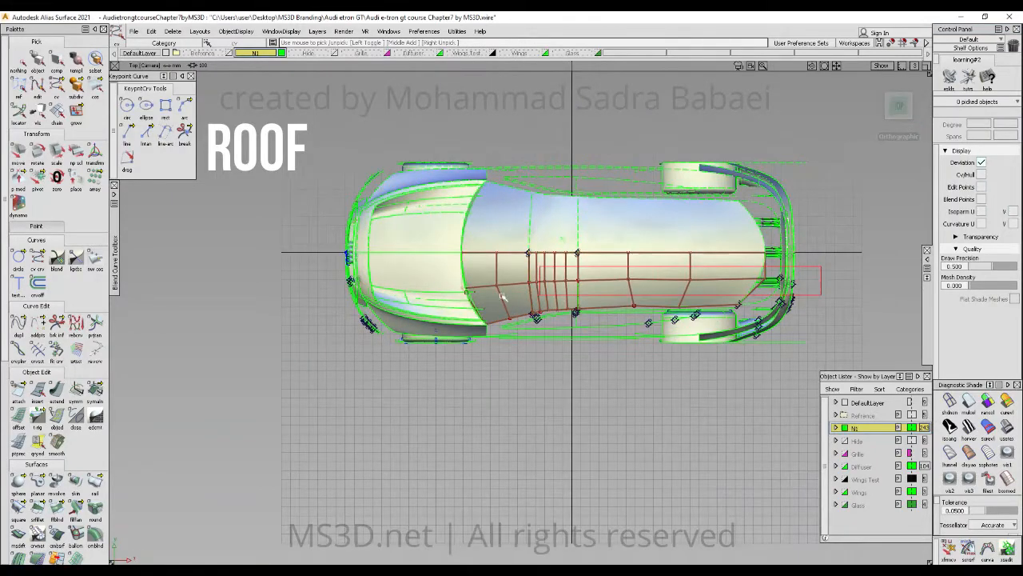
{"action": "right_click_drag", "start_coordinate": [524, 277], "coordinate": [560, 273], "text": "alt+shift"}
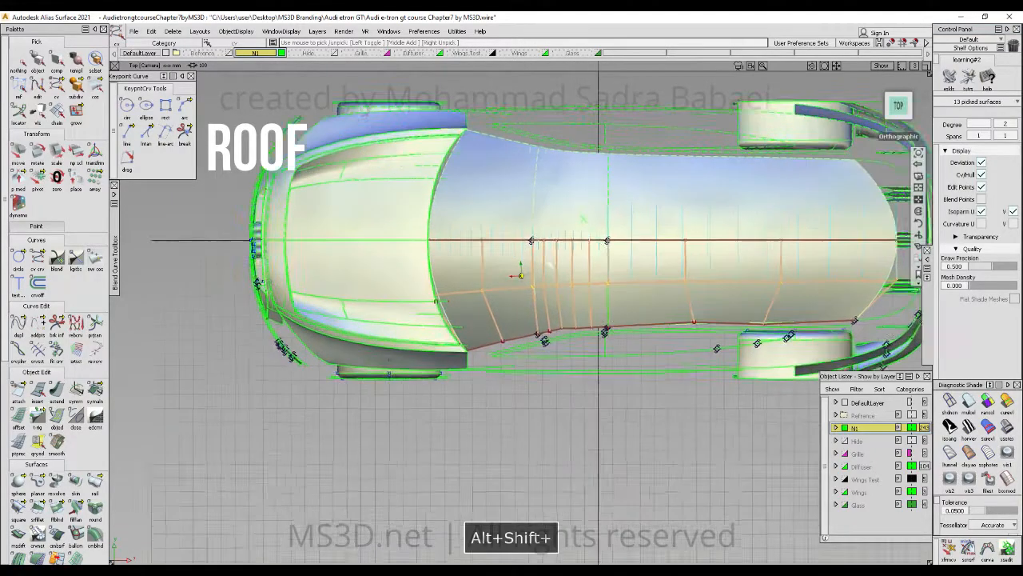
{"action": "left_click_drag", "start_coordinate": [560, 273], "coordinate": [631, 209], "text": "alt+shift"}
{"action": "right_click_drag", "start_coordinate": [632, 209], "coordinate": [714, 189], "text": "alt+shift"}
{"action": "left_click_drag", "start_coordinate": [713, 189], "coordinate": [788, 136], "text": "alt+shift"}
{"action": "left_click", "coordinate": [897, 107], "text": "alt+shift"}
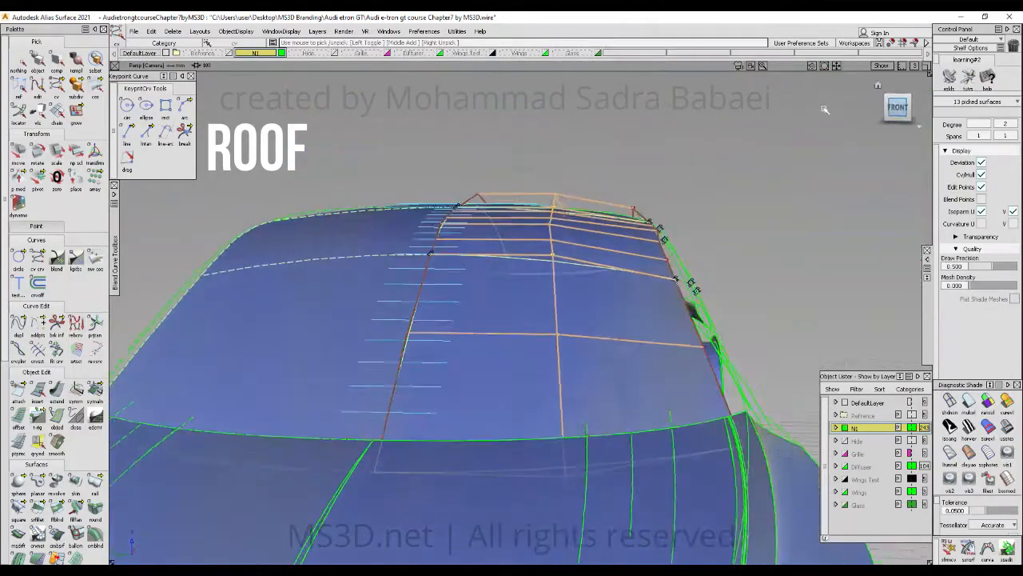
{"action": "mouse_move", "coordinate": [692, 290]}
{"action": "right_mouse_down", "text": "alt+shift"}
{"action": "mouse_move", "coordinate": [693, 209]}
{"action": "mouse_move", "coordinate": [716, 232]}
{"action": "right_mouse_up", "text": "alt+shift"}
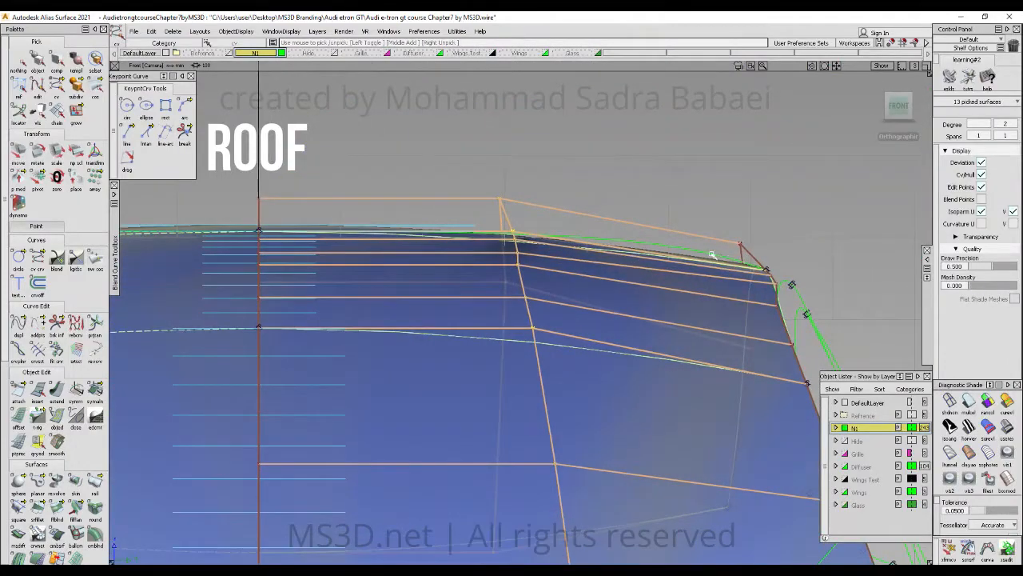
{"action": "middle_click_drag", "start_coordinate": [568, 144], "coordinate": [653, 142]}
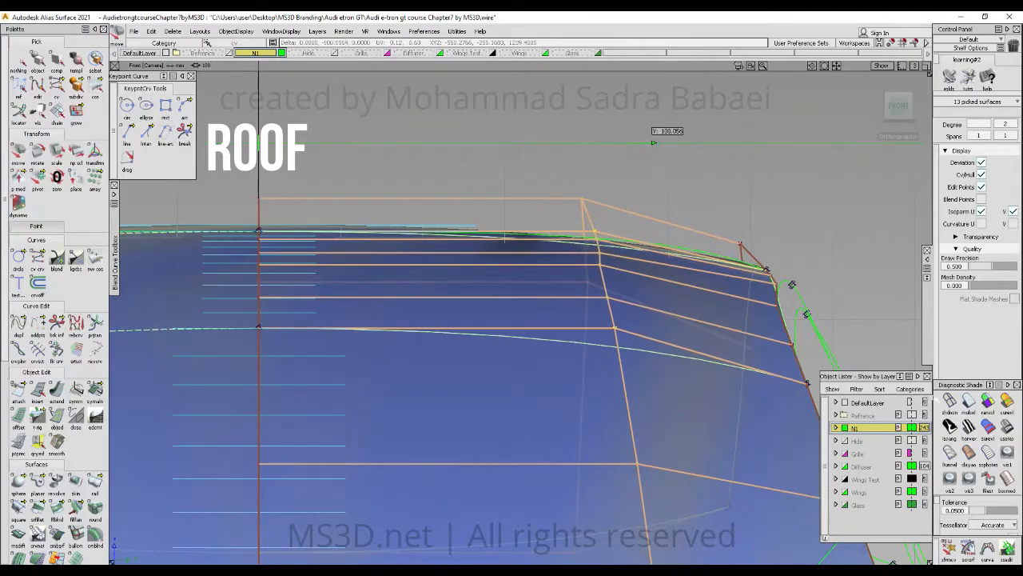
{"action": "left_click", "coordinate": [954, 407]}
{"action": "left_click", "coordinate": [981, 174]}
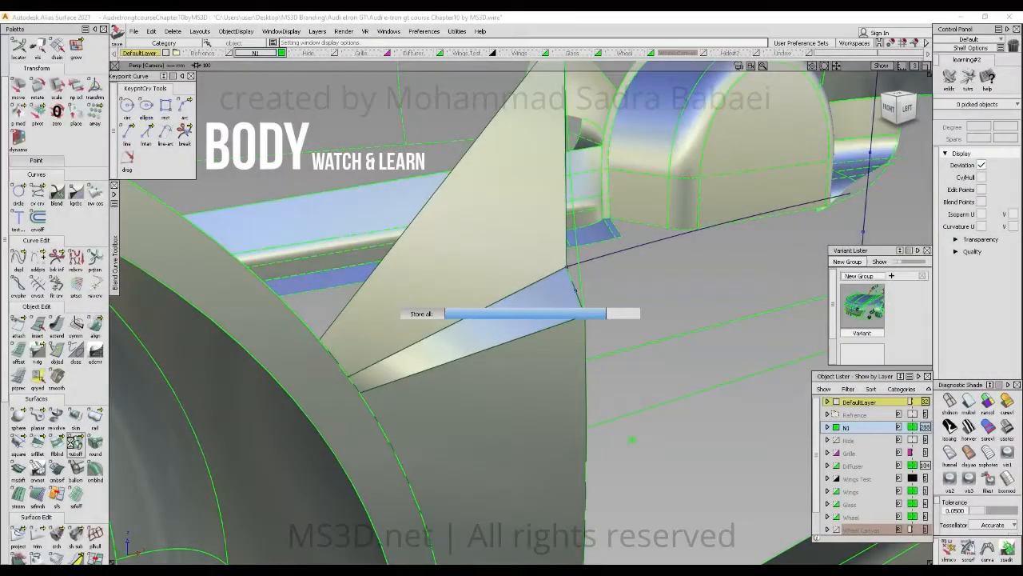
{"action": "left_click", "coordinate": [75, 442]}
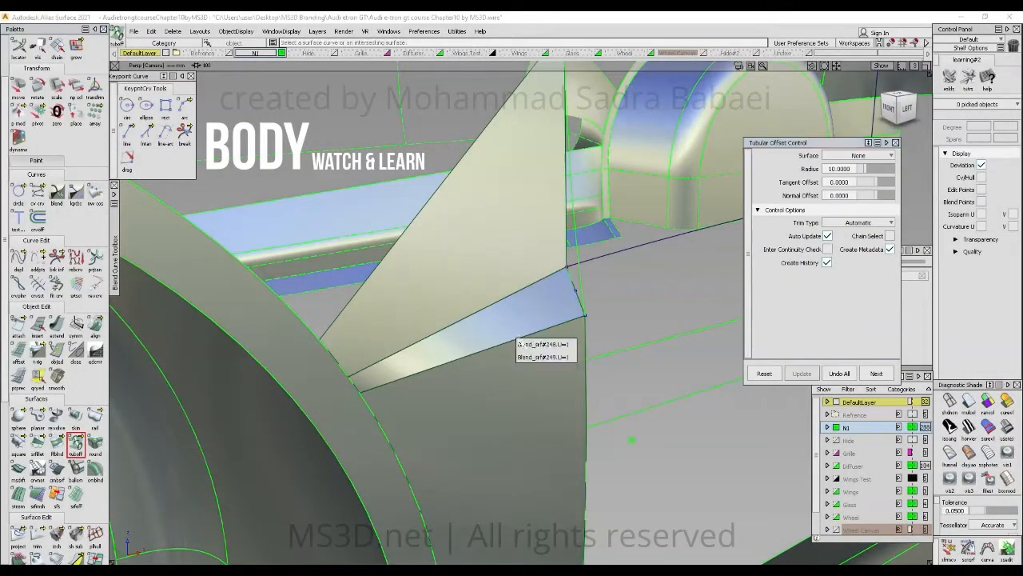
{"action": "left_click", "coordinate": [515, 346]}
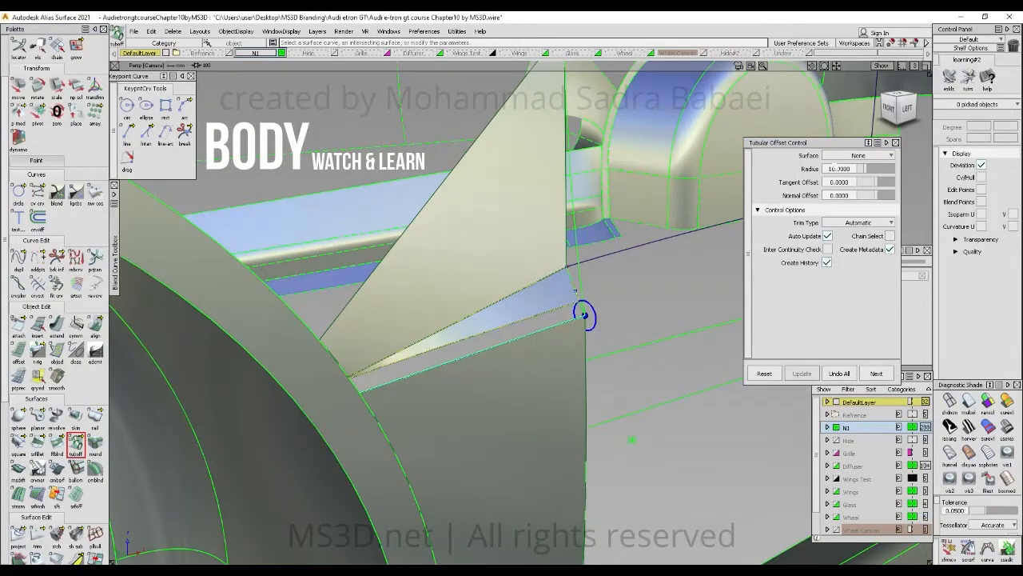
{"action": "left_click", "coordinate": [838, 169]}
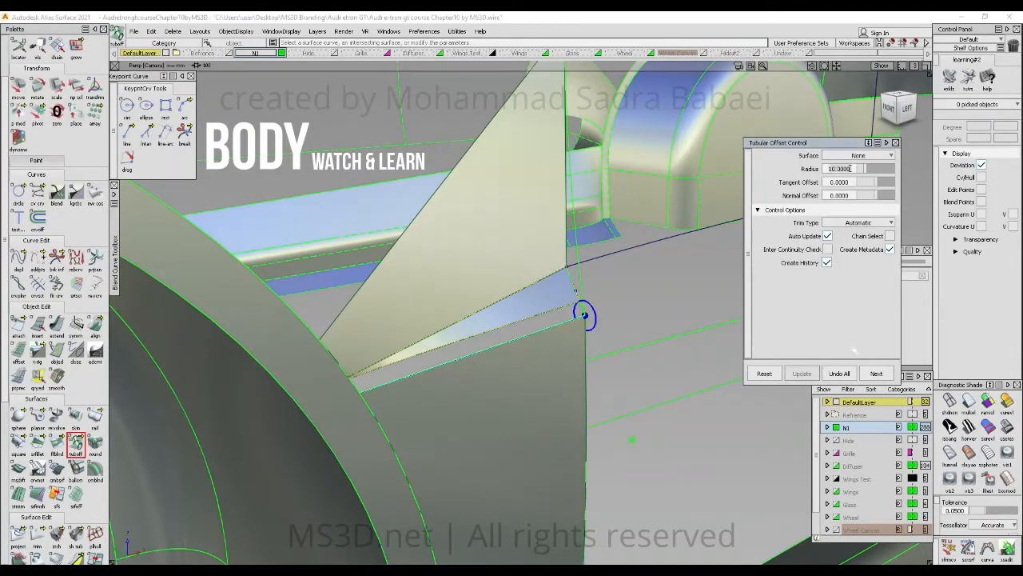
{"action": "left_click", "coordinate": [844, 374]}
- Trim the narrow strip behind the front wheel arch back from its upper and lower edges with tubular offsets of radius 10
{"action": "left_click", "coordinate": [451, 322]}
{"action": "left_click", "coordinate": [463, 340]}
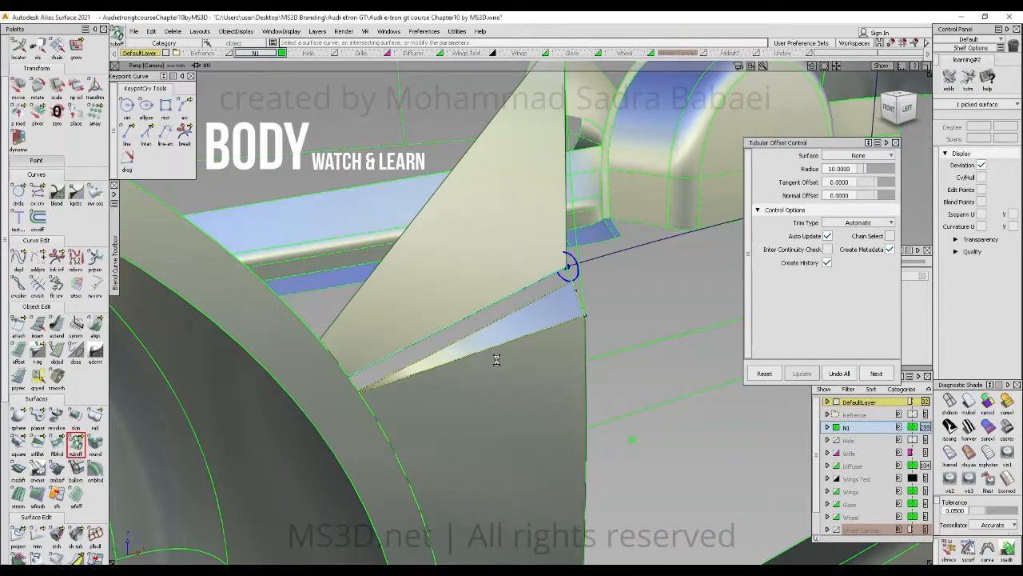
{"action": "left_click", "coordinate": [493, 346]}
{"action": "left_click", "coordinate": [885, 373]}
{"action": "left_click", "coordinate": [477, 352]}
{"action": "left_click", "coordinate": [486, 360]}
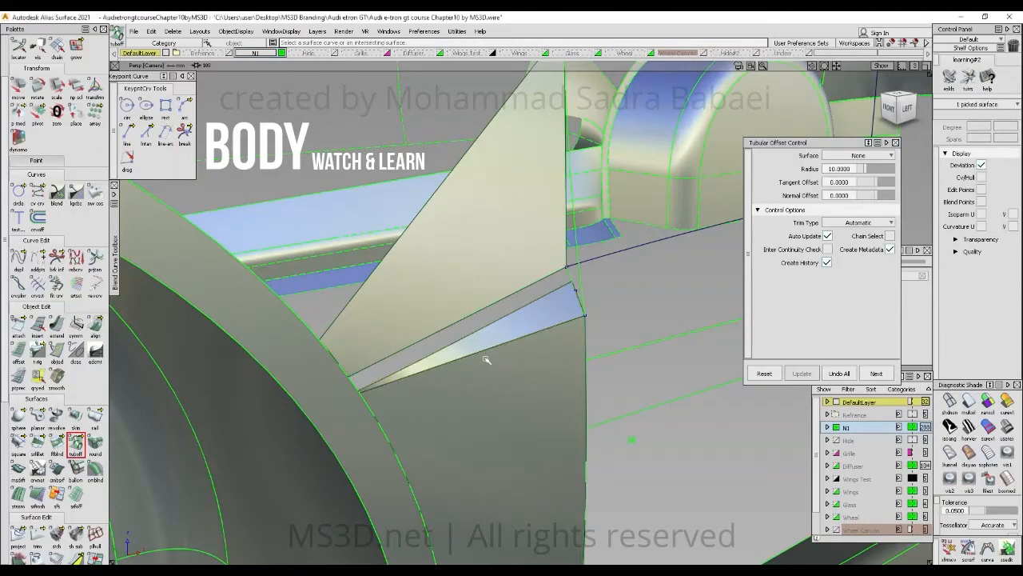
{"action": "left_click", "coordinate": [877, 372]}
- Trim the body panels below and above the narrow strip back from its edges with tubular offsets of radius 10
{"action": "left_click", "coordinate": [500, 349]}
{"action": "left_click", "coordinate": [873, 372]}
{"action": "left_click", "coordinate": [461, 317]}
{"action": "left_click", "coordinate": [873, 373]}
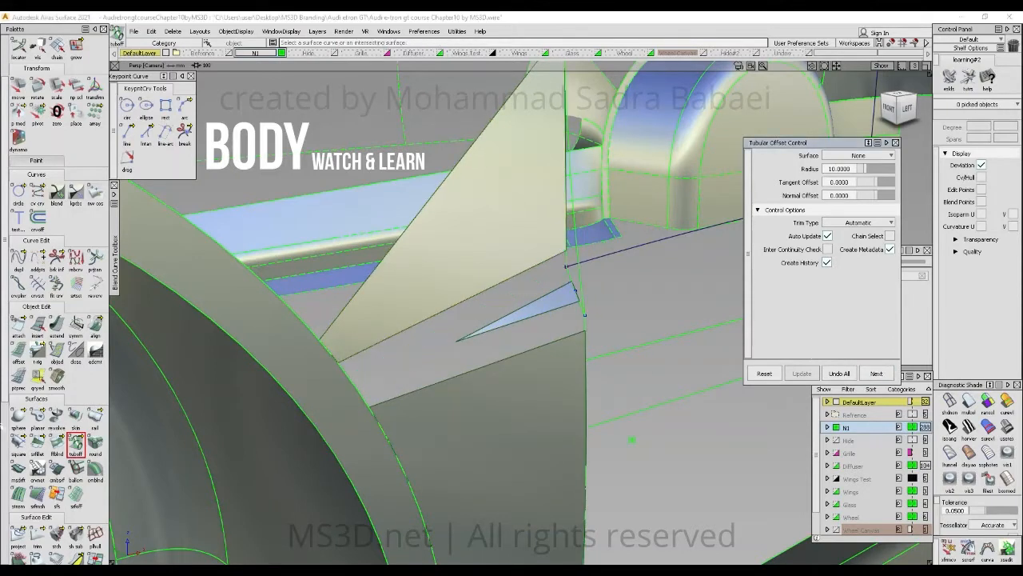
- Bridge the gaps above and below the narrow strip with two freeform blends, using G2 curvature on both sides
{"action": "left_click", "coordinate": [57, 444]}
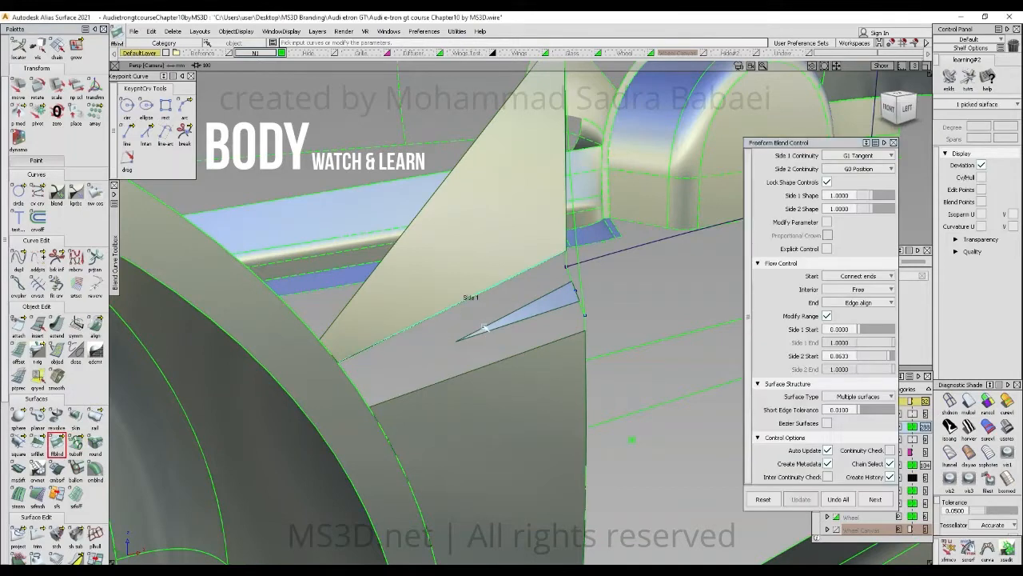
{"action": "left_click", "coordinate": [484, 327]}
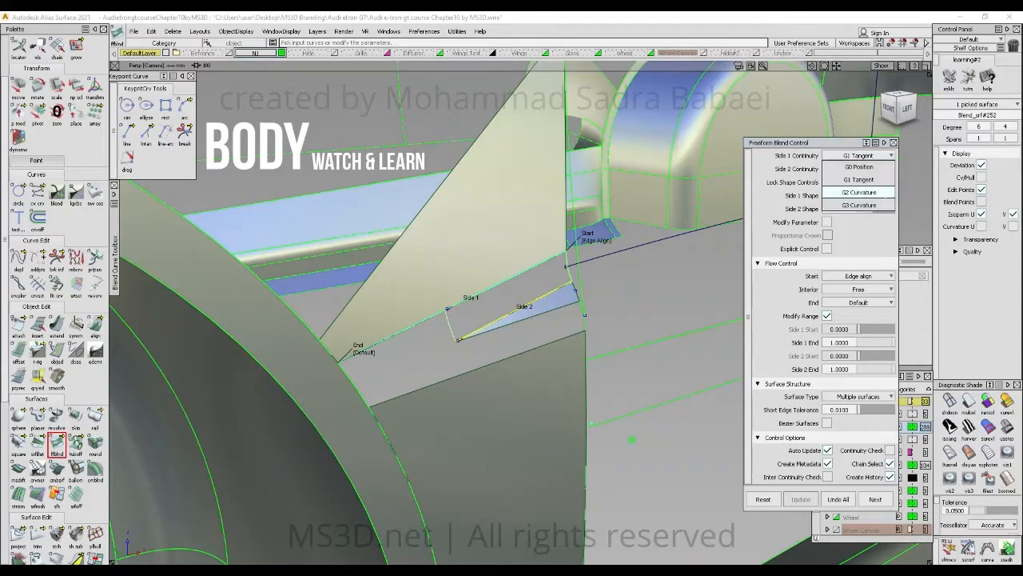
{"action": "left_click", "coordinate": [1007, 429]}
{"action": "left_click", "coordinate": [875, 499]}
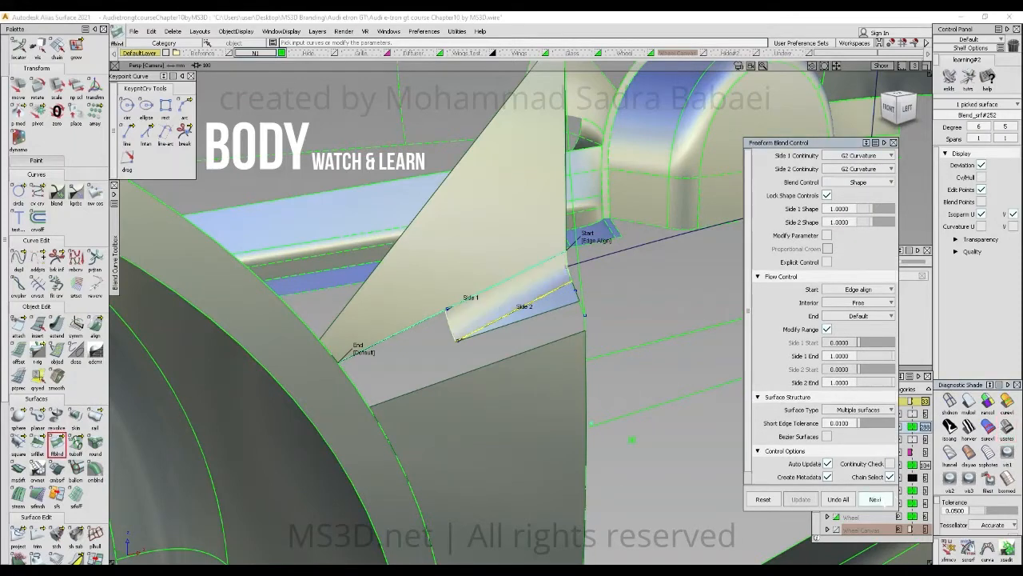
{"action": "left_click", "coordinate": [548, 311]}
{"action": "left_click", "coordinate": [556, 344]}
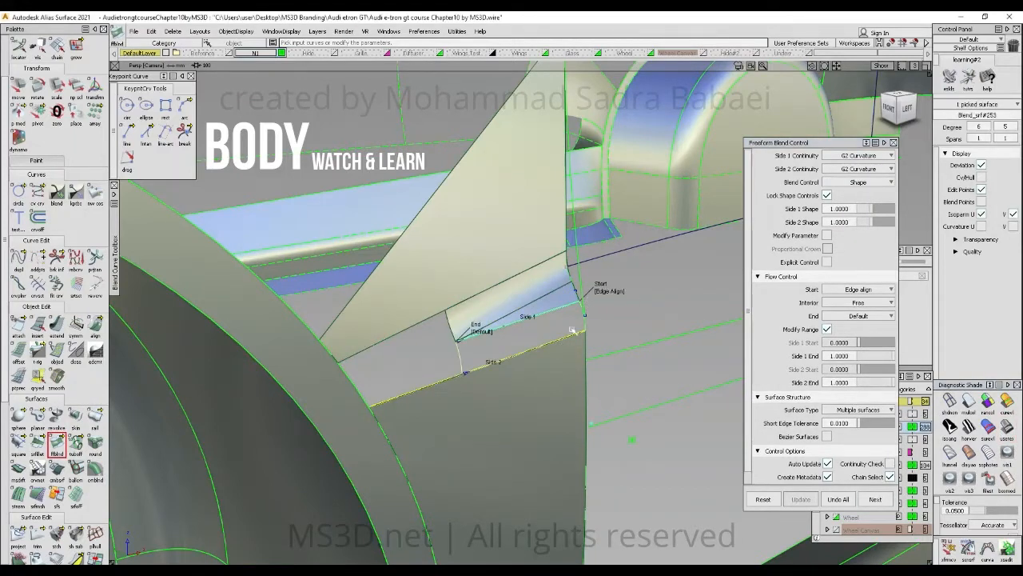
- Create a freeform blend from the upper blend's end edge to the wheel-arch edge, with G2 on side 1 and G0 on side 2
{"action": "left_click_drag", "start_coordinate": [465, 373], "coordinate": [200, 352], "text": "alt+shift"}
{"action": "right_click_drag", "start_coordinate": [200, 352], "coordinate": [434, 373], "text": "alt+shift"}
{"action": "left_click_drag", "start_coordinate": [434, 372], "coordinate": [667, 349], "text": "alt+shift"}
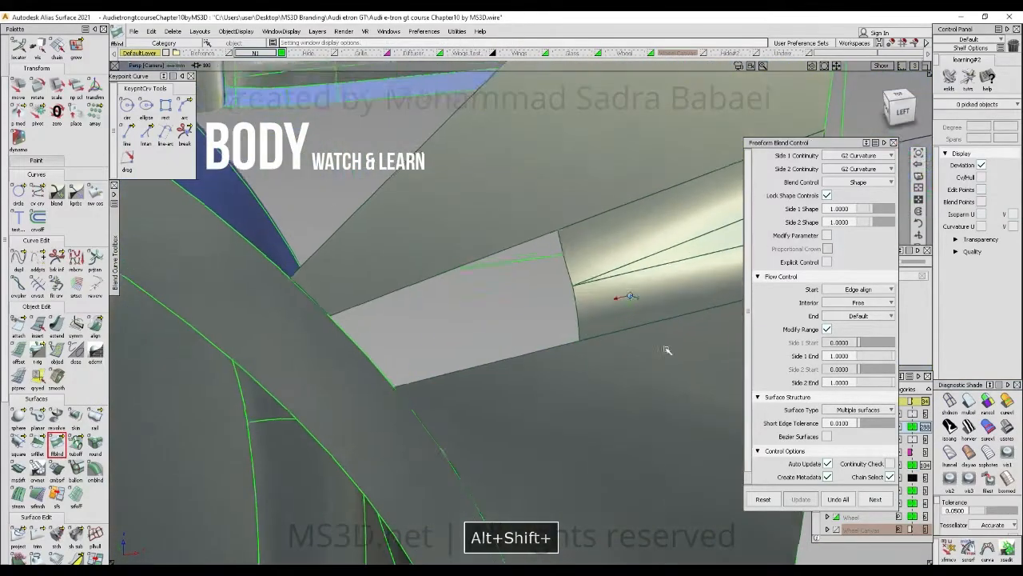
{"action": "left_click", "coordinate": [357, 340]}
{"action": "left_click", "coordinate": [370, 347]}
{"action": "left_click", "coordinate": [511, 333]}
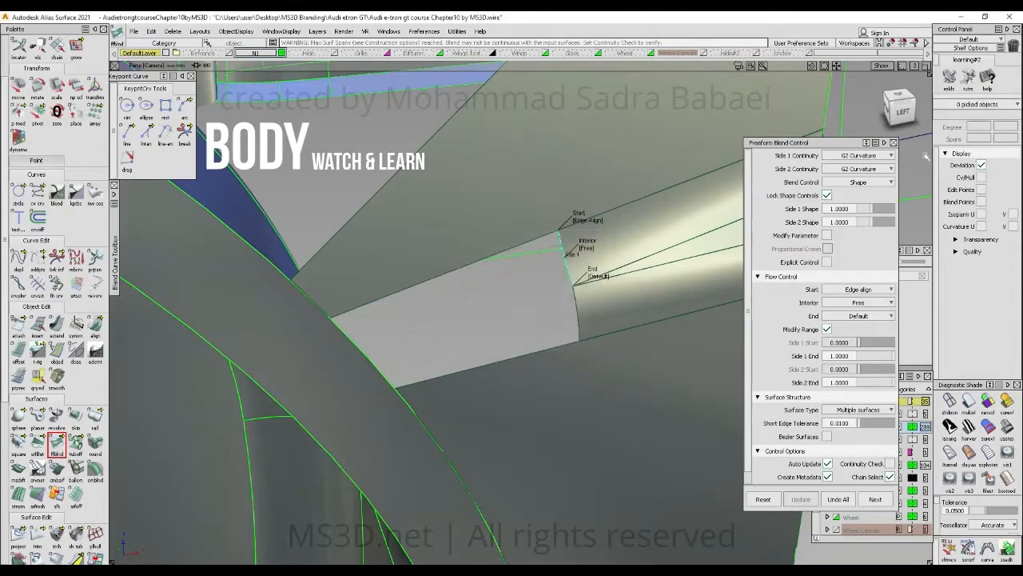
{"action": "left_click", "coordinate": [871, 171]}
{"action": "left_click", "coordinate": [865, 181]}
{"action": "right_click_drag", "start_coordinate": [600, 312], "coordinate": [509, 227], "text": "alt+shift"}
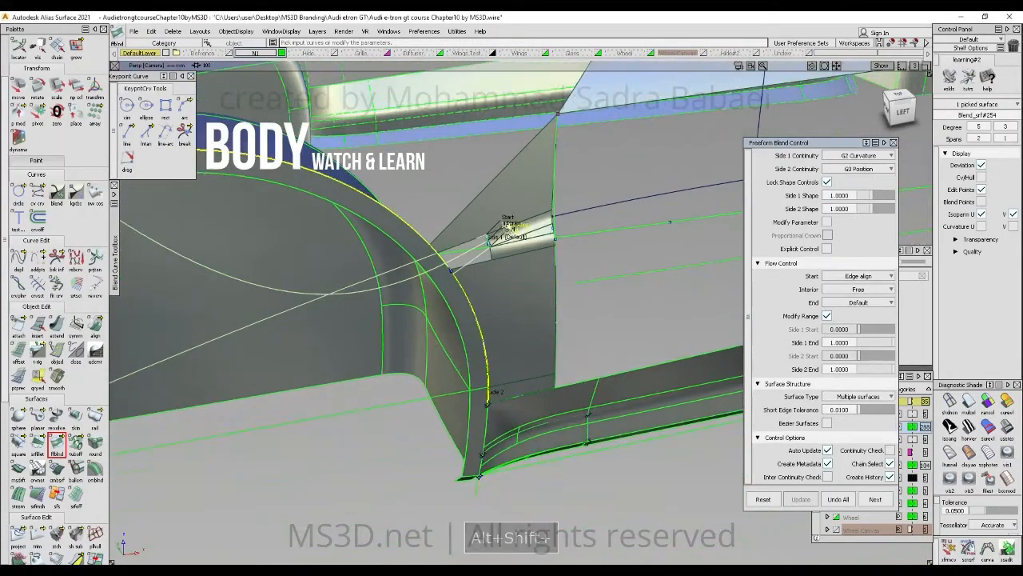
- Set the wheel-arch blend's start flow control to Connect ends
{"action": "left_click", "coordinate": [869, 278]}
{"action": "left_click", "coordinate": [864, 287]}
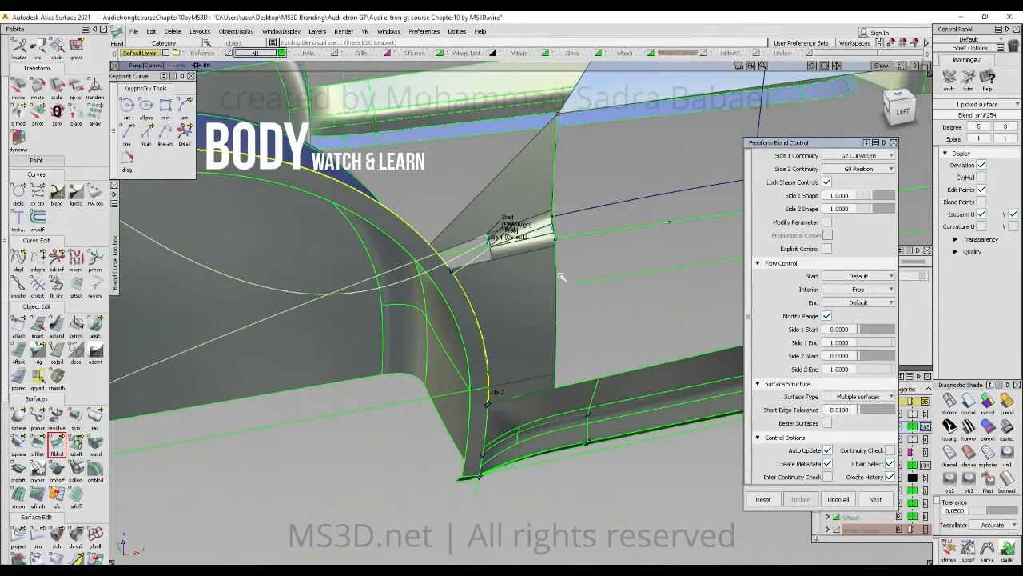
{"action": "right_click_drag", "start_coordinate": [471, 276], "coordinate": [799, 246], "text": "alt+shift"}
{"action": "left_click", "coordinate": [868, 276]}
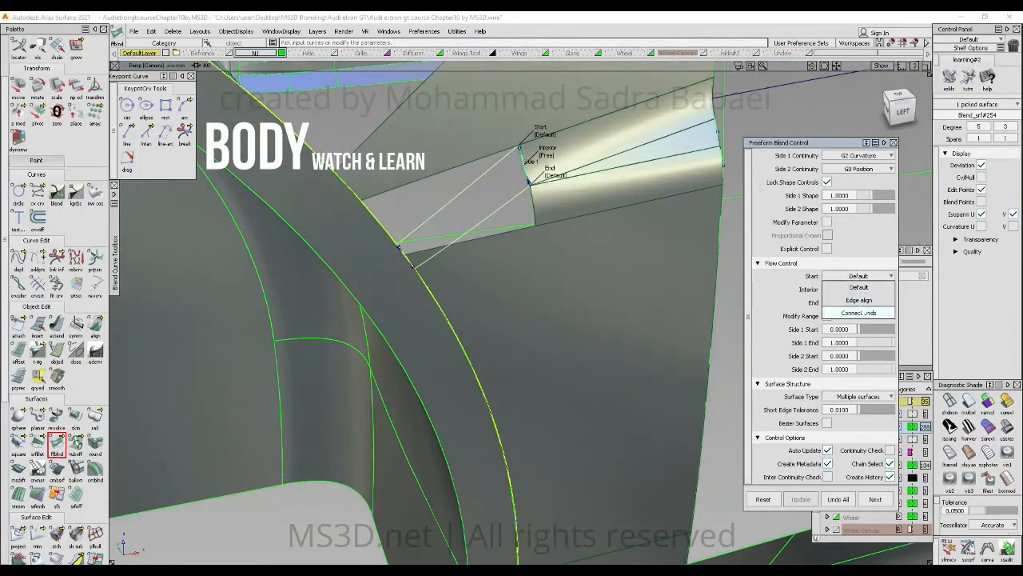
{"action": "left_click", "coordinate": [859, 313]}
{"action": "right_click_drag", "start_coordinate": [608, 312], "coordinate": [370, 308], "text": "alt+shift"}
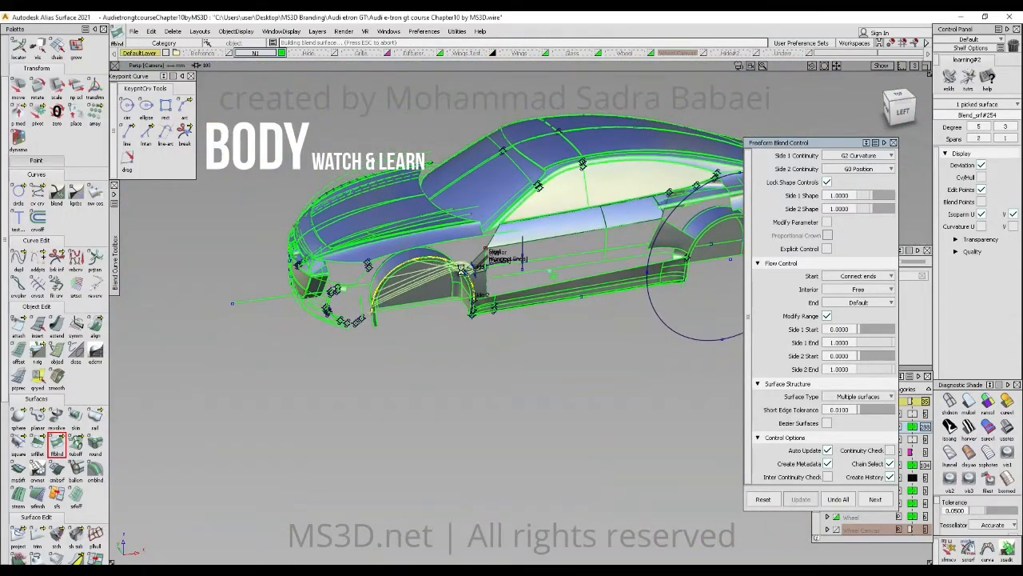
- Limit the blend's wheel-arch side to the range 0.9622 to 0.9762 so it fits the upper gap, and accept it
{"action": "right_click_drag", "start_coordinate": [468, 273], "coordinate": [607, 270], "text": "alt+shift"}
{"action": "middle_click_drag", "start_coordinate": [468, 274], "coordinate": [522, 440], "text": "alt+shift"}
{"action": "left_click_drag", "start_coordinate": [235, 232], "coordinate": [362, 340]}
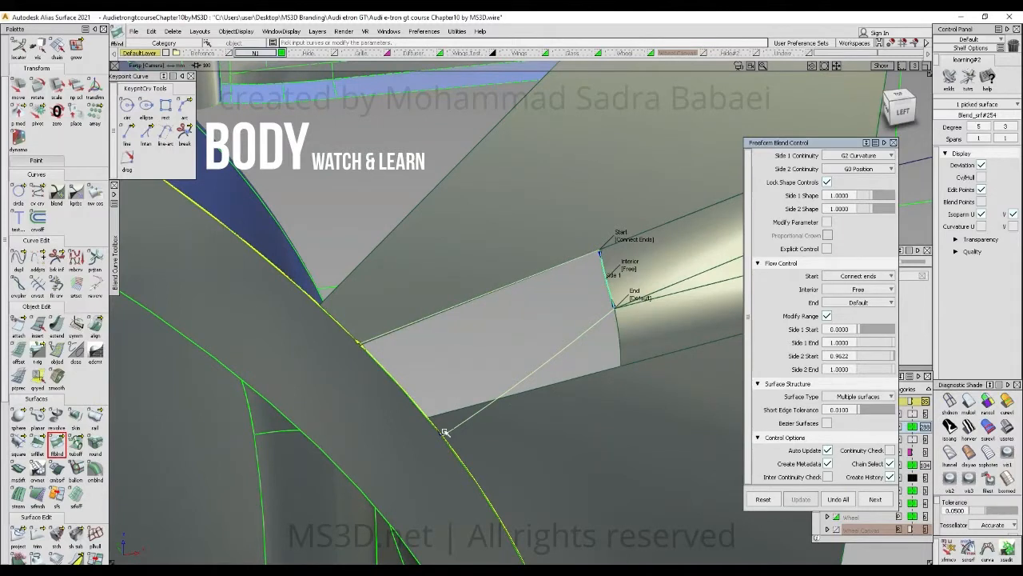
{"action": "left_click", "coordinate": [903, 113]}
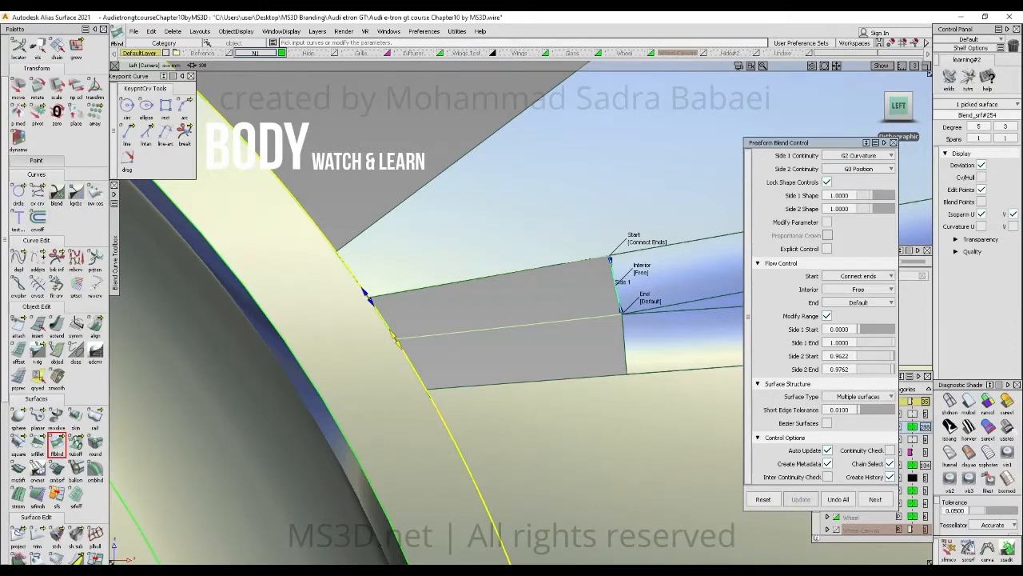
{"action": "left_click", "coordinate": [1007, 428]}
{"action": "left_click_drag", "start_coordinate": [580, 360], "coordinate": [615, 323], "text": "alt+shift"}
{"action": "mouse_move", "coordinate": [616, 324]}
{"action": "left_mouse_down", "text": "ctrl+shift"}
{"action": "mouse_move", "coordinate": [616, 357]}
{"action": "mouse_move", "coordinate": [643, 294]}
{"action": "mouse_move", "coordinate": [647, 338]}
{"action": "left_mouse_up", "text": "ctrl+shift"}
{"action": "left_click_drag", "start_coordinate": [648, 338], "coordinate": [648, 369], "text": "ctrl+shift"}
{"action": "left_click", "coordinate": [875, 499]}
- Blend the lower blend's end edge to the wheel arch with G2 to G0 continuity, limiting side 2 to 0.9639–0.9795
{"action": "left_click", "coordinate": [610, 354]}
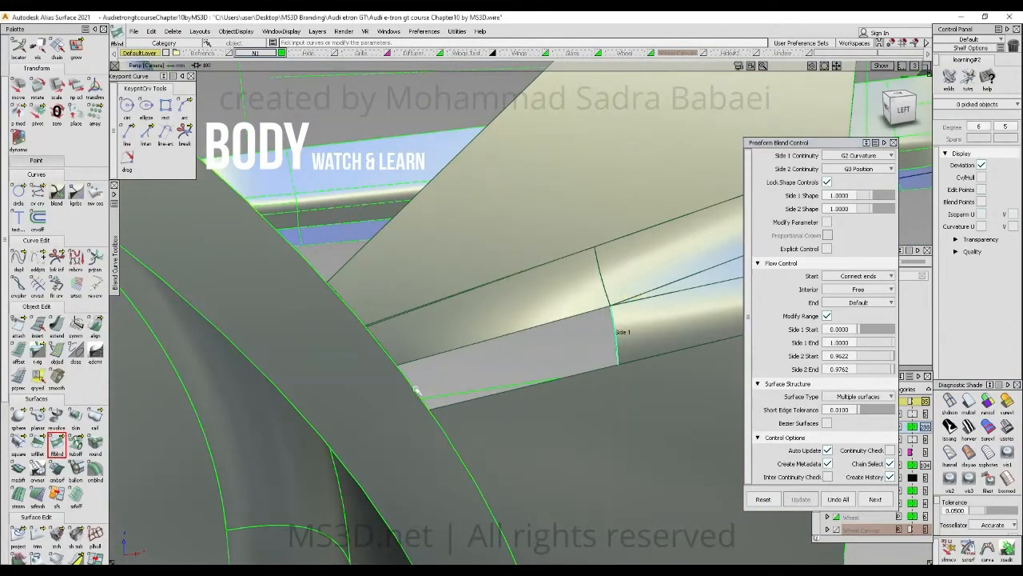
{"action": "left_click", "coordinate": [438, 405]}
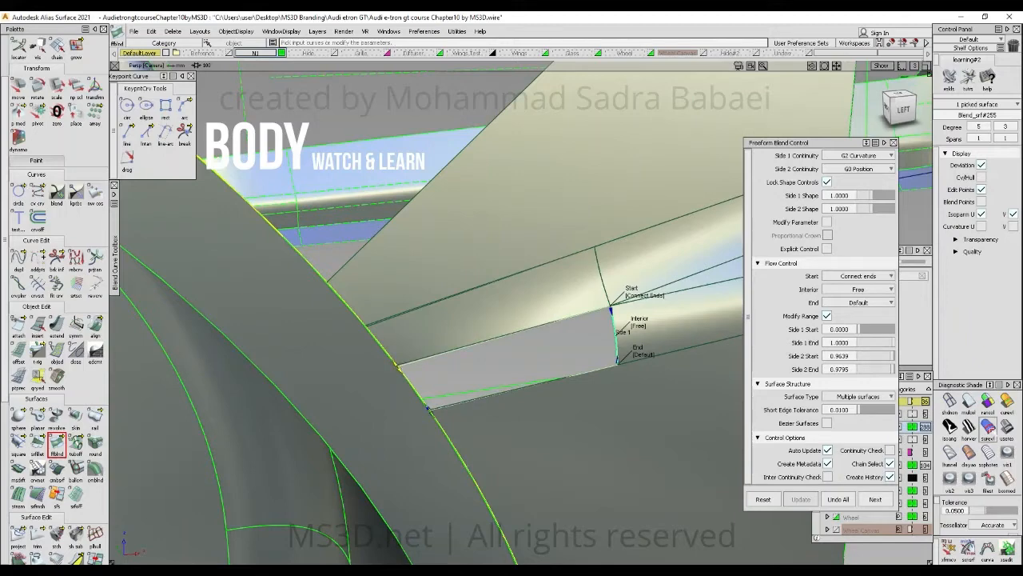
{"action": "left_click", "coordinate": [1008, 429]}
{"action": "left_click_drag", "start_coordinate": [618, 370], "coordinate": [615, 354], "text": "ctrl+shift"}
{"action": "right_click_drag", "start_coordinate": [614, 354], "coordinate": [640, 381], "text": "ctrl+shift"}
{"action": "left_click_drag", "start_coordinate": [639, 381], "coordinate": [573, 323], "text": "alt+shift"}
{"action": "right_click_drag", "start_coordinate": [573, 323], "coordinate": [579, 253], "text": "ctrl+shift"}
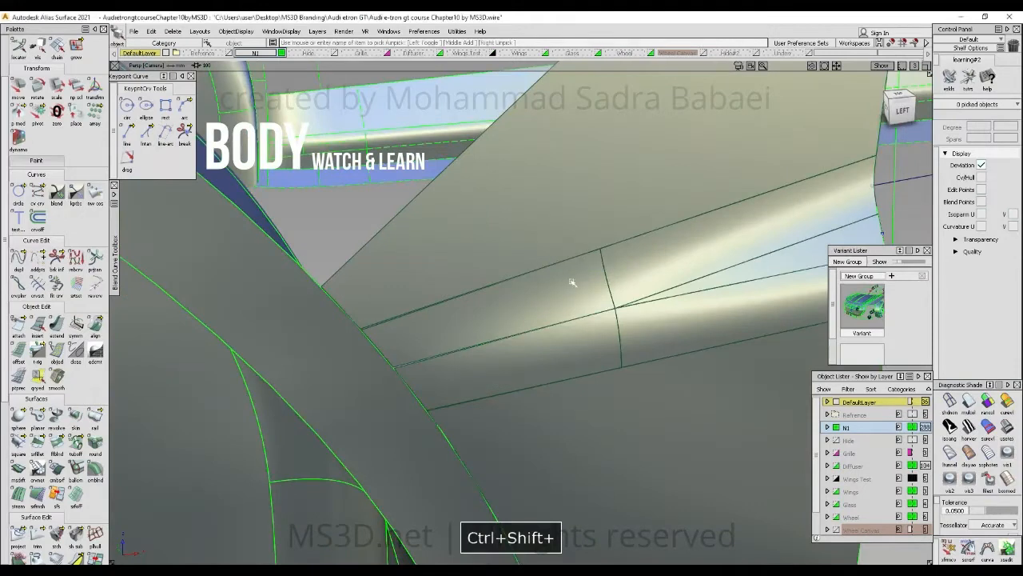
- Align the lower wheel-arch blend's bottom edge to the adjoining body panel with G2 continuity
{"action": "left_click", "coordinate": [95, 326]}
{"action": "left_click", "coordinate": [511, 385]}
{"action": "left_click", "coordinate": [460, 332]}
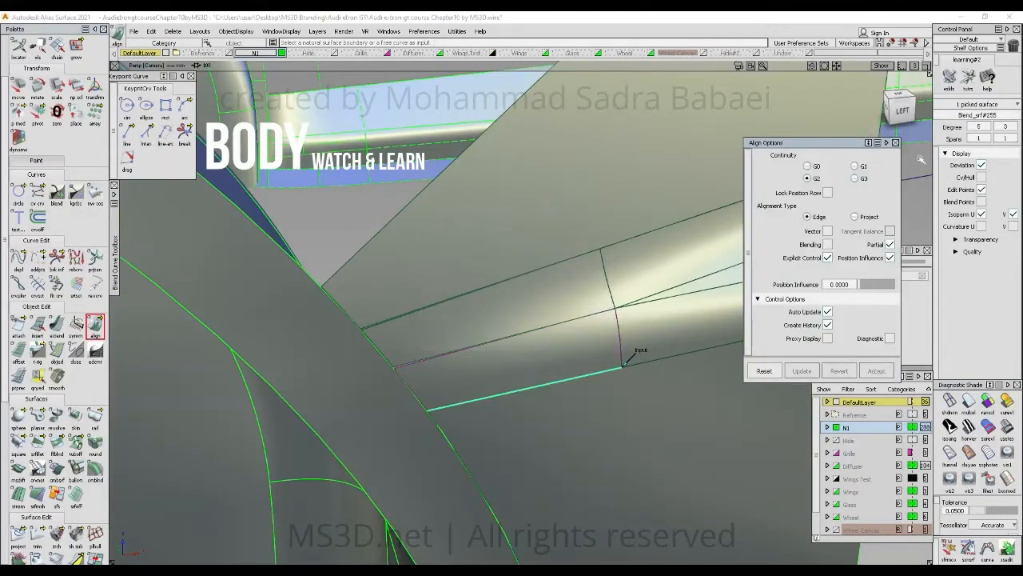
{"action": "left_click", "coordinate": [528, 403]}
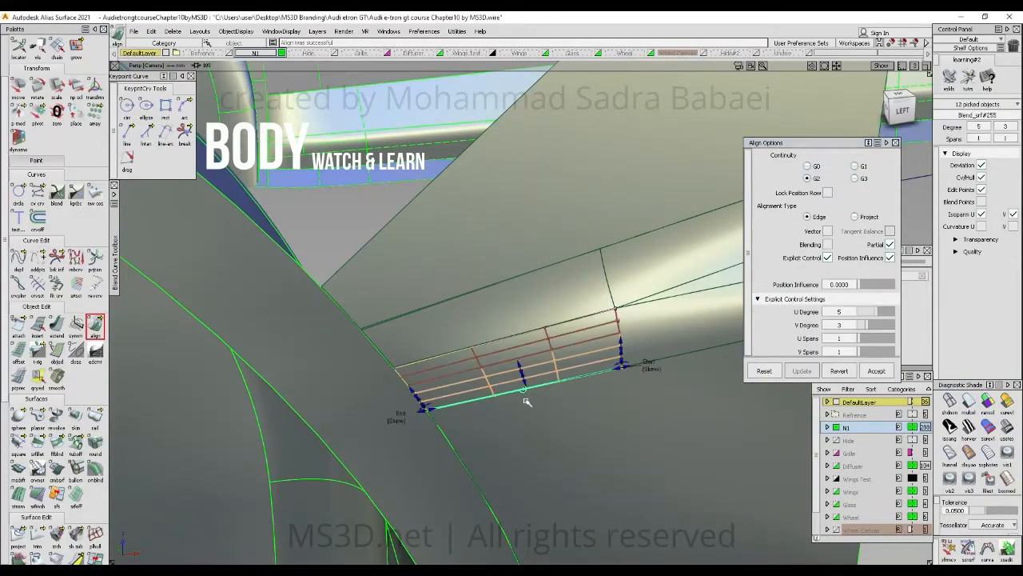
- Align the upper wheel-arch blend's top edge to the panel above with G2 continuity and a V degree of 4
{"action": "left_click", "coordinate": [478, 291]}
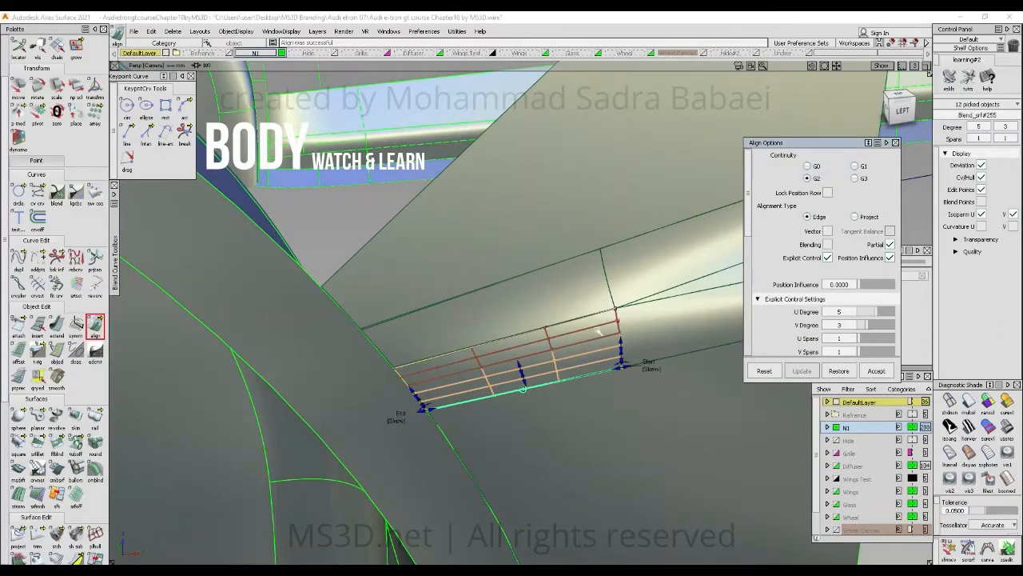
{"action": "left_click", "coordinate": [469, 329]}
{"action": "left_click", "coordinate": [605, 260]}
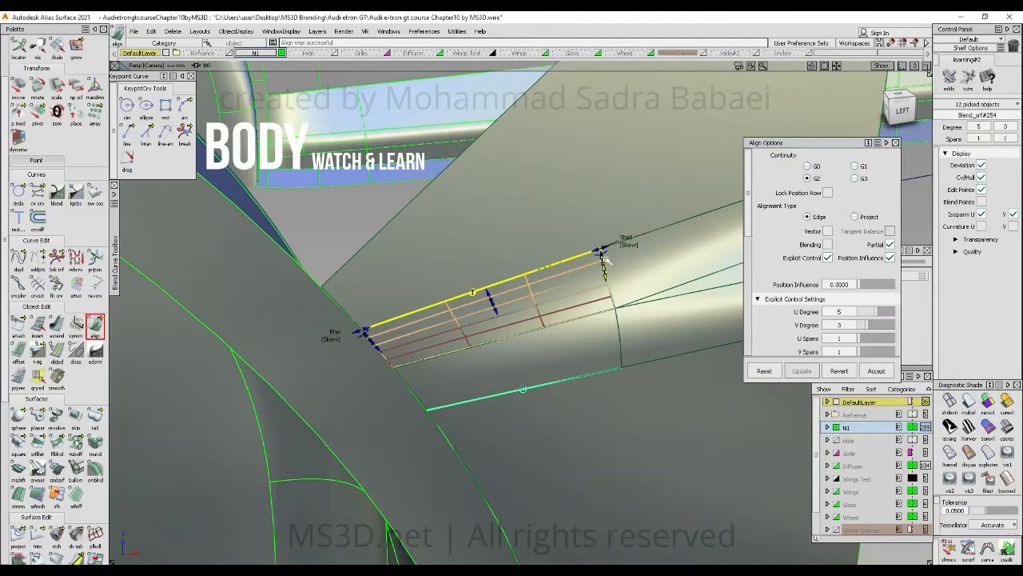
{"action": "left_click", "coordinate": [874, 325]}
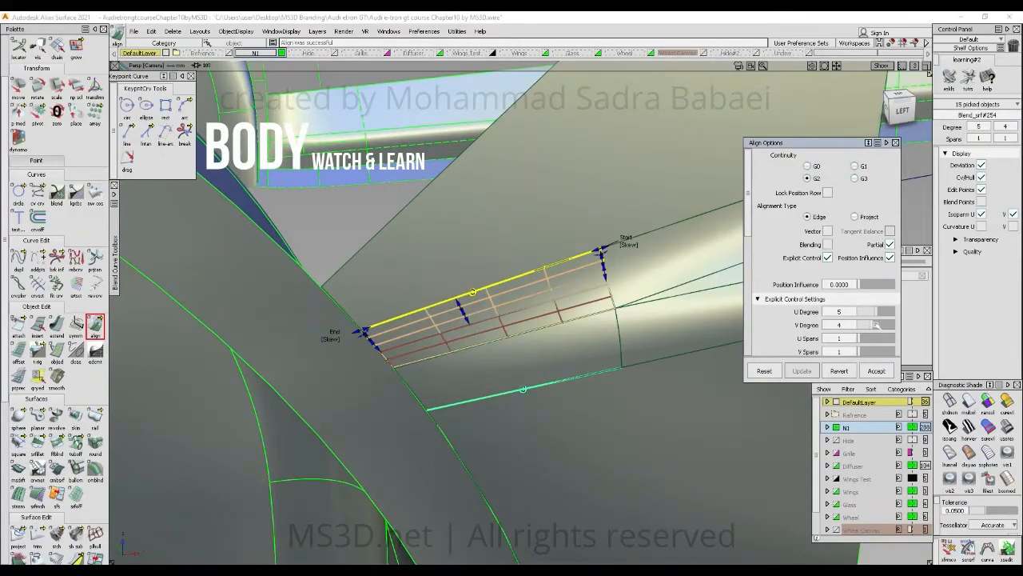
- Align the seam between the two wheel-arch blends with G2 continuity, V degree 5 and an Edge end condition
{"action": "left_click_drag", "start_coordinate": [658, 342], "coordinate": [518, 333], "text": "ctrl+shift"}
{"action": "right_click_drag", "start_coordinate": [518, 332], "coordinate": [519, 338], "text": "alt+shift"}
{"action": "left_click_drag", "start_coordinate": [519, 338], "coordinate": [365, 360], "text": "alt+shift"}
{"action": "left_click", "coordinate": [377, 387]}
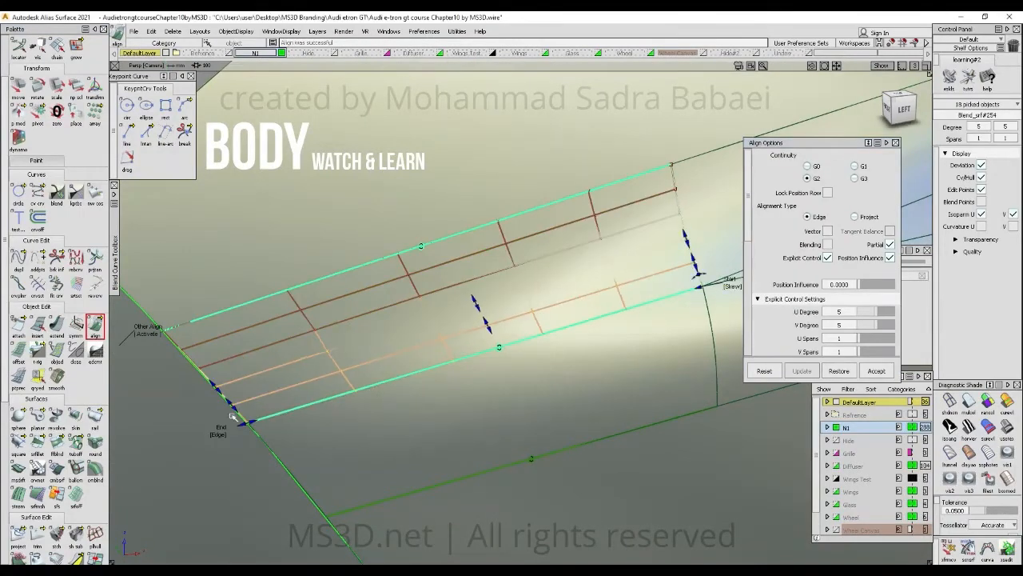
{"action": "left_click_drag", "start_coordinate": [217, 434], "coordinate": [470, 304], "text": "ctrl+shift"}
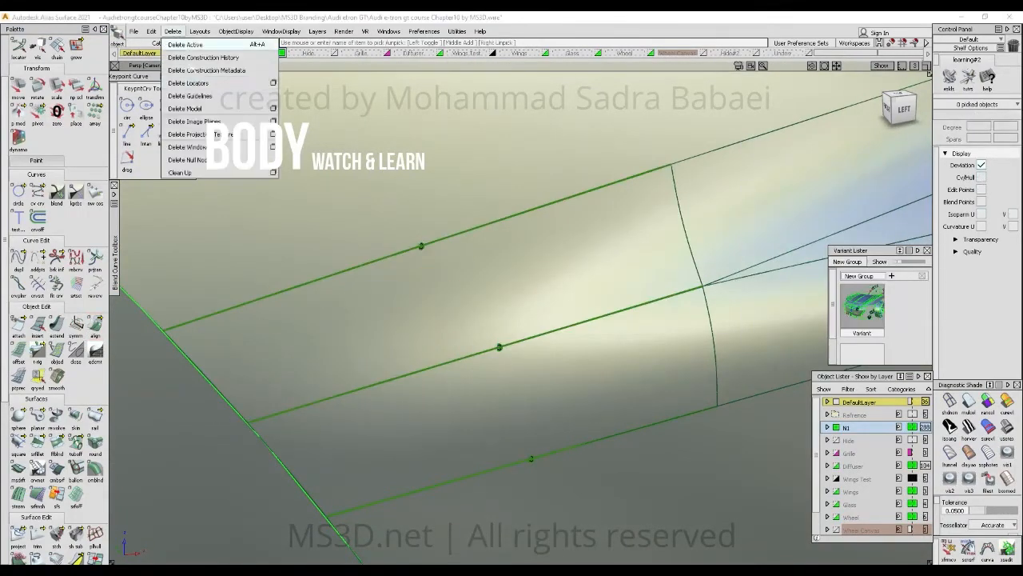
- Compare the blended area behind the front wheel arch with the Audi e-tron GT reference photo and save the model
{"action": "left_click_drag", "start_coordinate": [596, 208], "coordinate": [543, 264], "text": "alt+shift"}
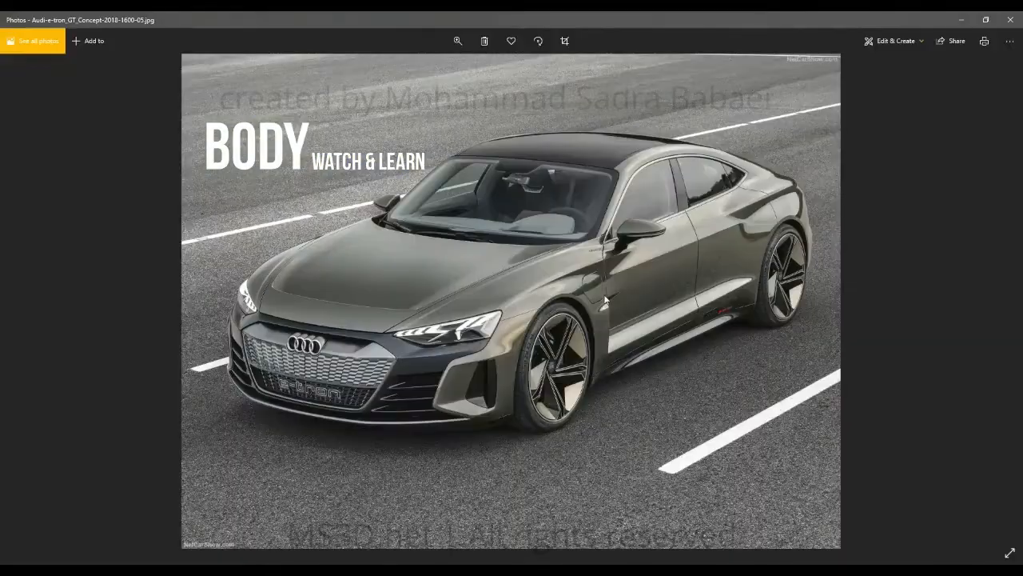
{"action": "scroll", "coordinate": [606, 299], "scroll_direction": "up", "scroll_amount": 3, "text": "ctrl"}
{"action": "left_click", "coordinate": [962, 19]}
{"action": "left_click_drag", "start_coordinate": [687, 304], "coordinate": [544, 389], "text": "alt+shift"}
{"action": "key", "text": "ctrl+s"}
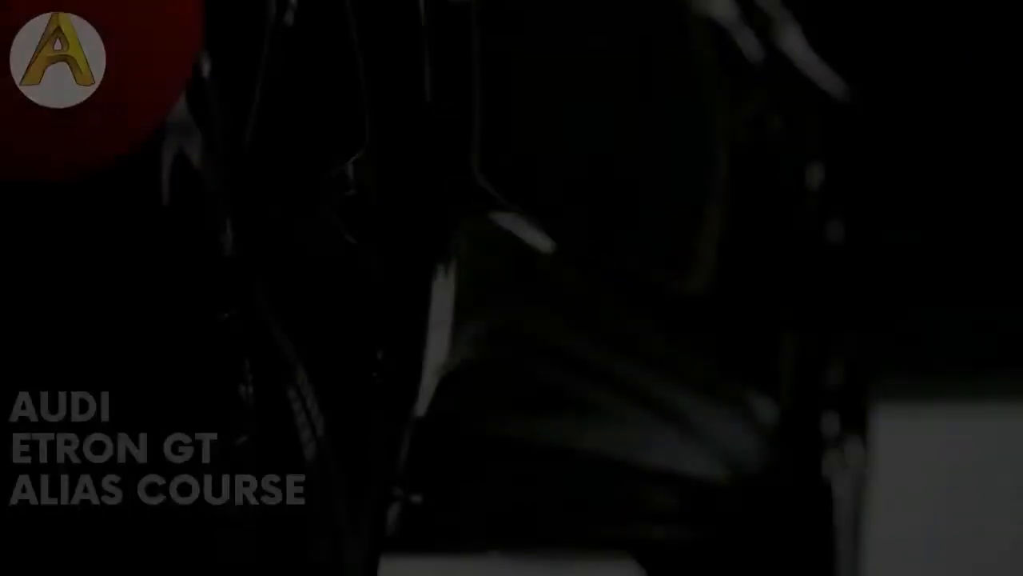